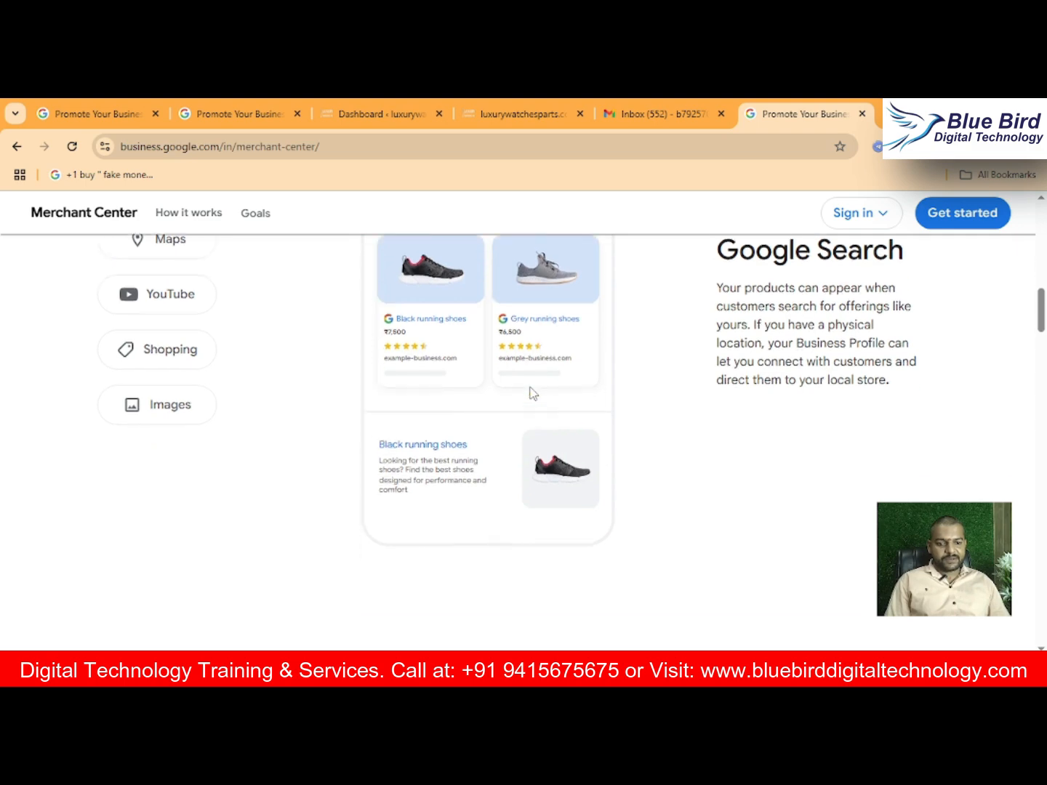
scroll(472, 417, down, 5)
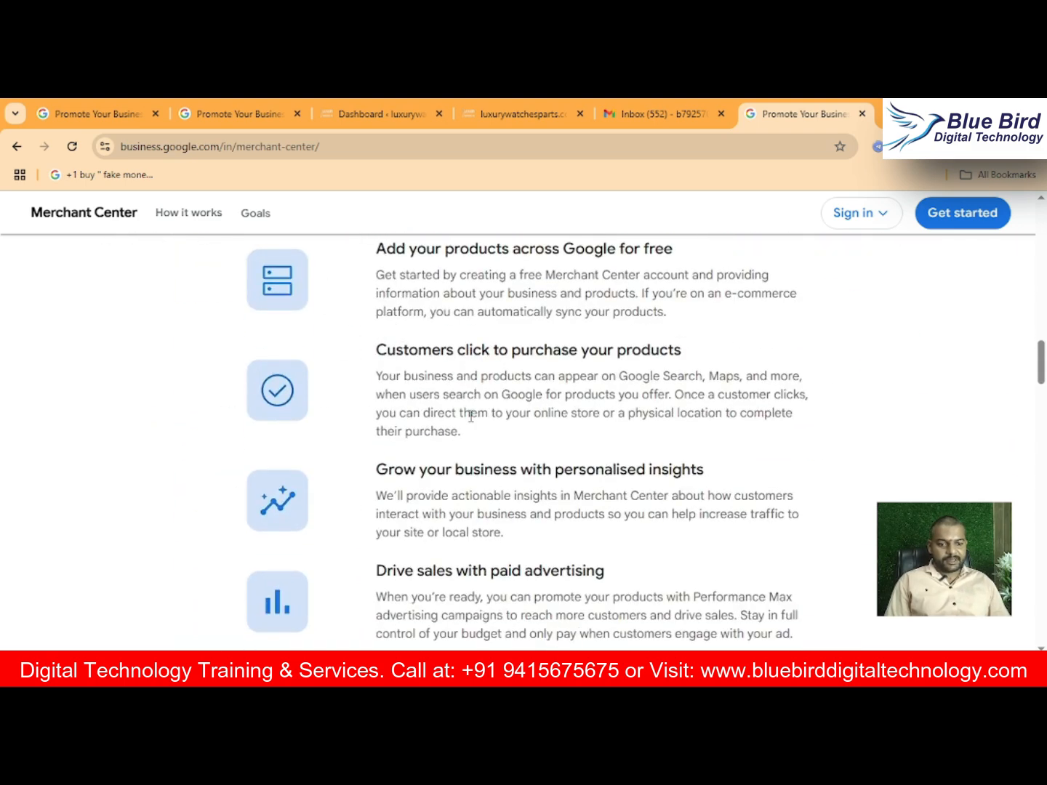
- Sign in to Merchant Center from the website's Sign in menu
scroll(473, 416, up, 10)
scroll(472, 416, up, 10)
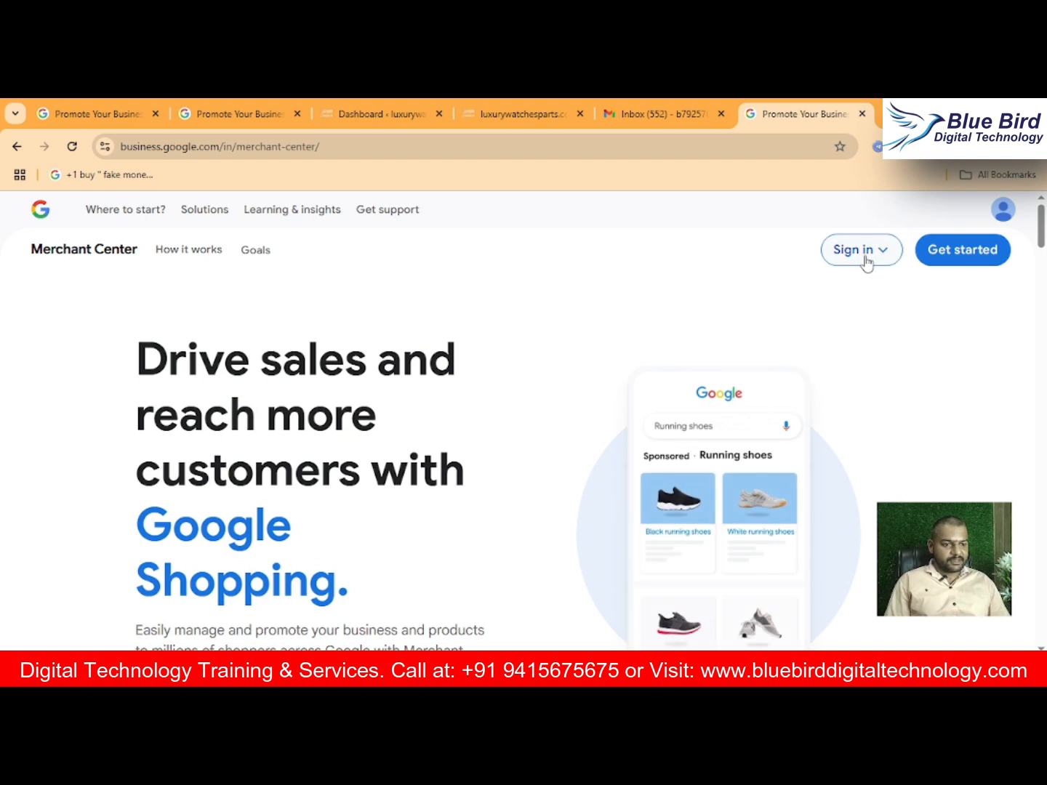
click(868, 256)
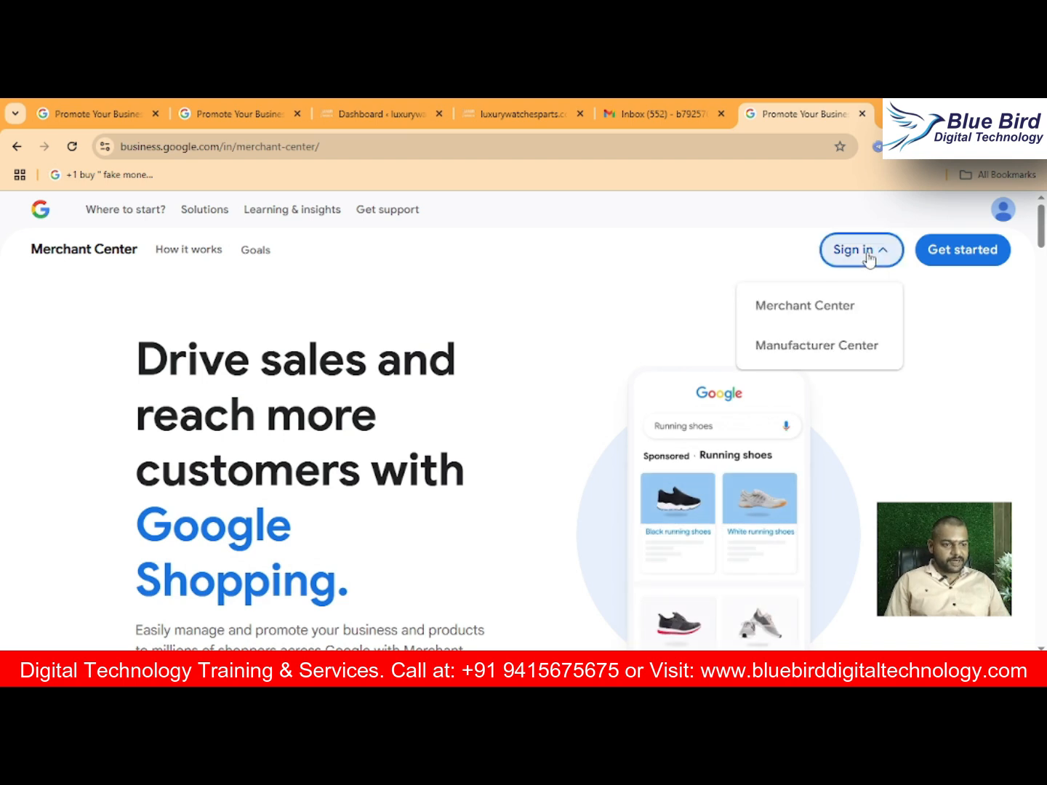
click(815, 308)
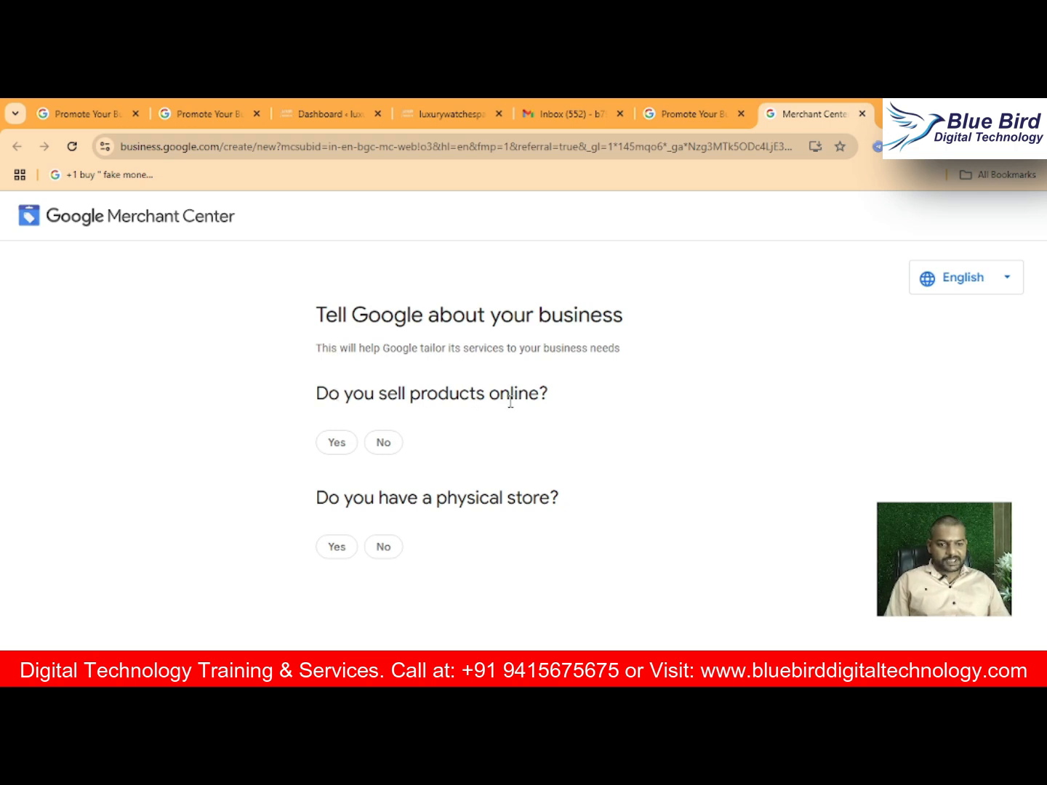
click(341, 449)
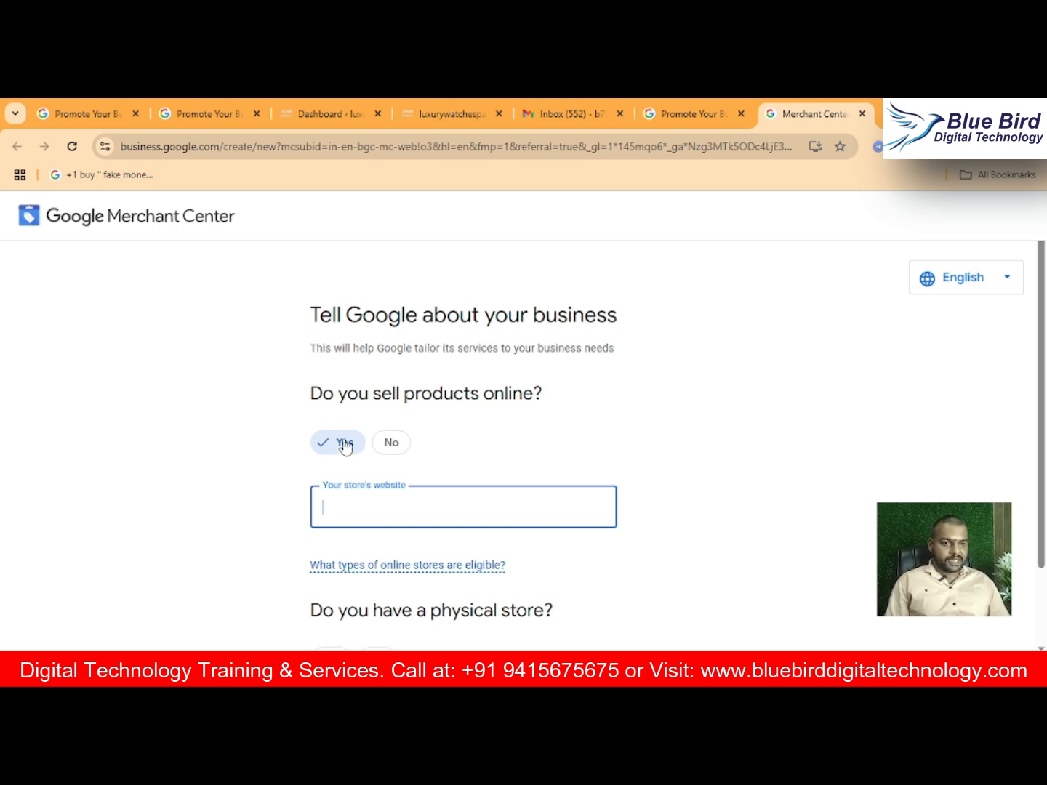
click(331, 114)
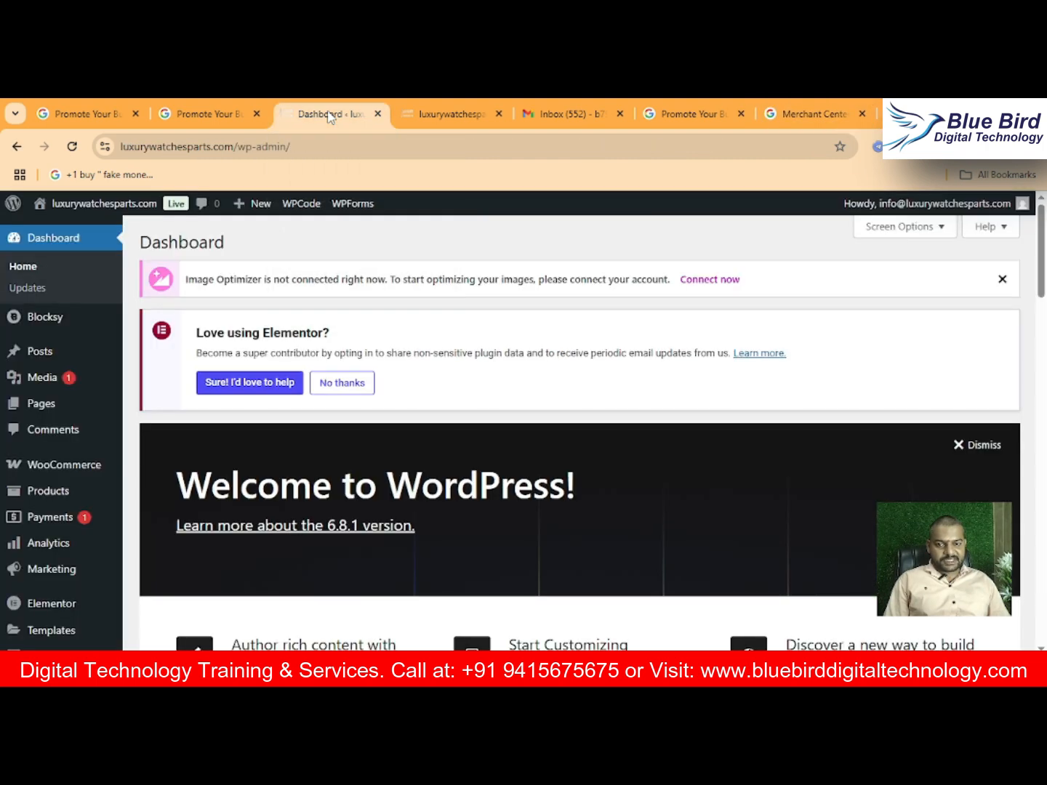
click(446, 114)
click(288, 146)
key(ctrl+c)
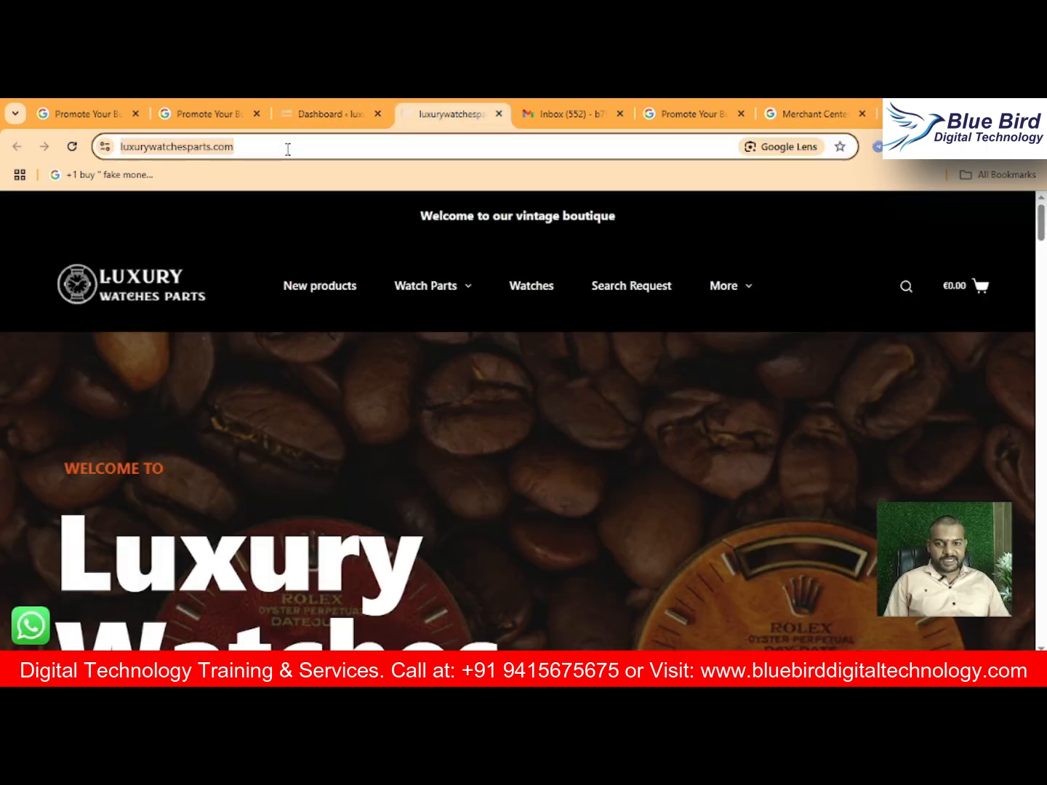
click(800, 113)
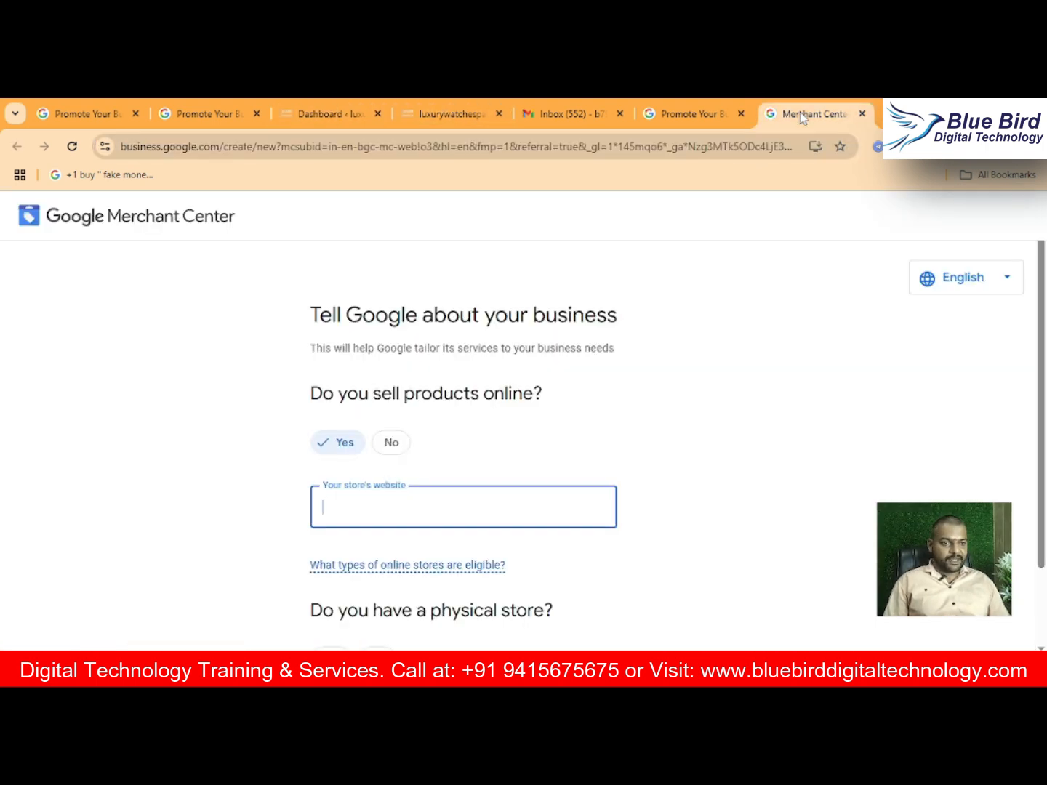
key(ctrl+v)
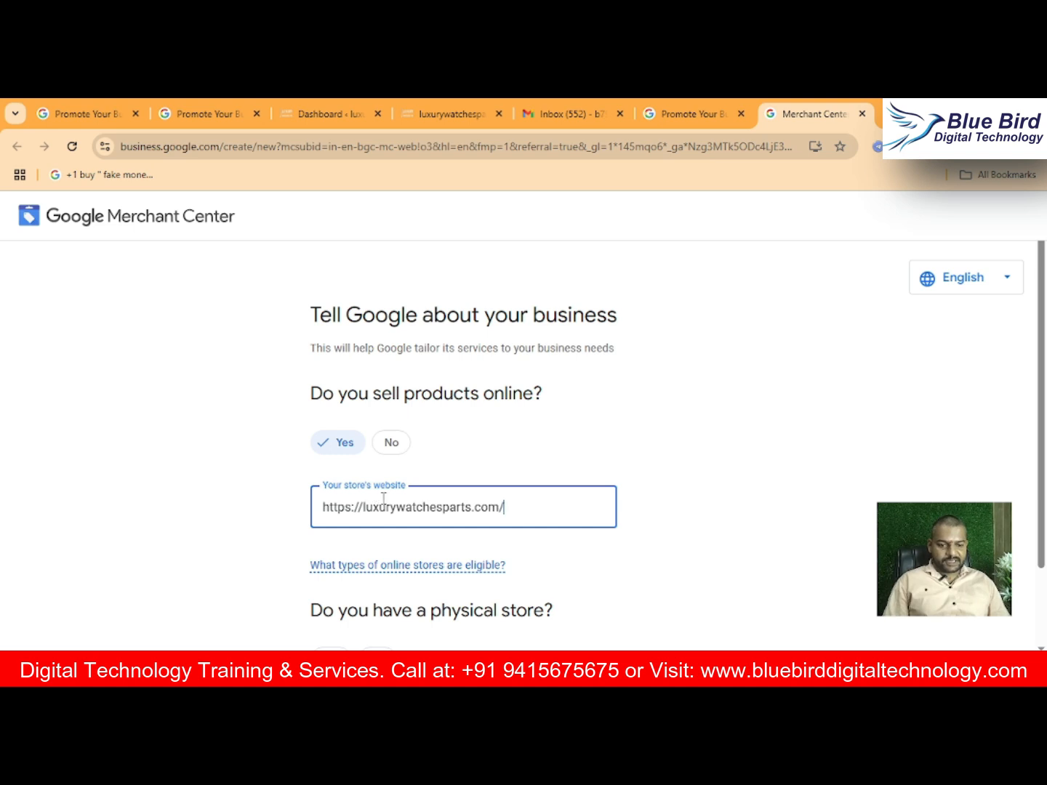
scroll(531, 477, down, 2)
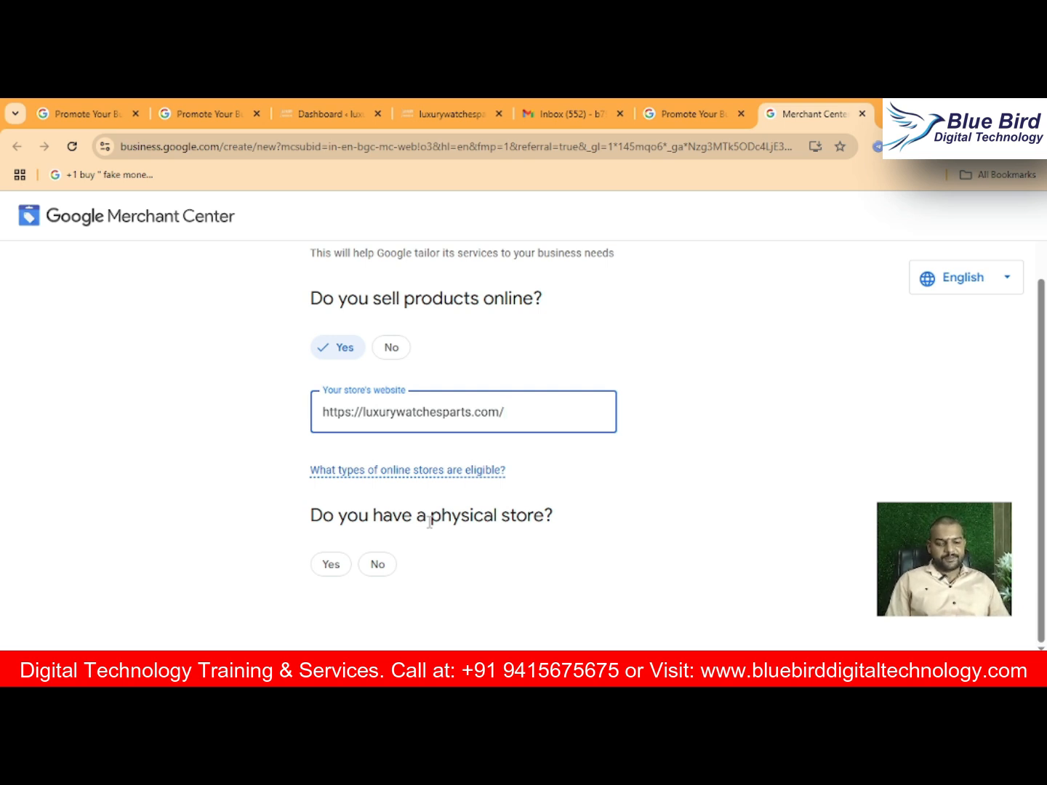
click(379, 567)
- Continue past the free product listings overview to Merchant Center's business info form
scroll(437, 574, down, 1)
click(348, 577)
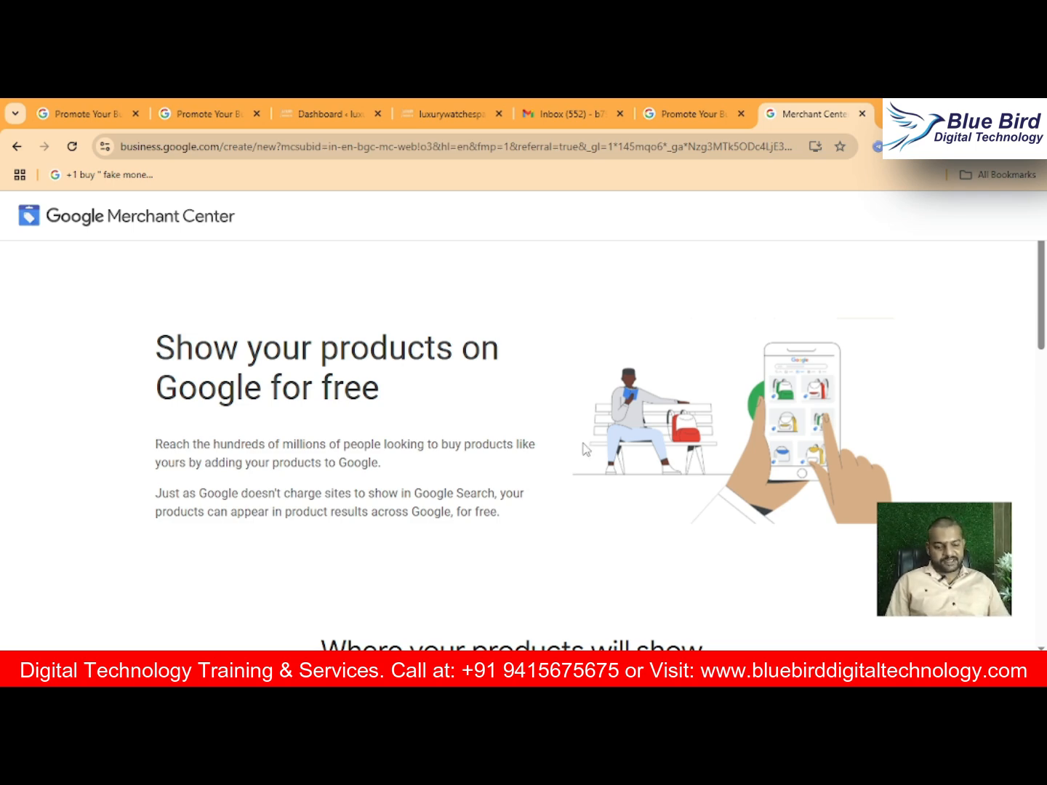
scroll(582, 451, down, 10)
scroll(481, 460, up, 4)
scroll(480, 460, down, 4)
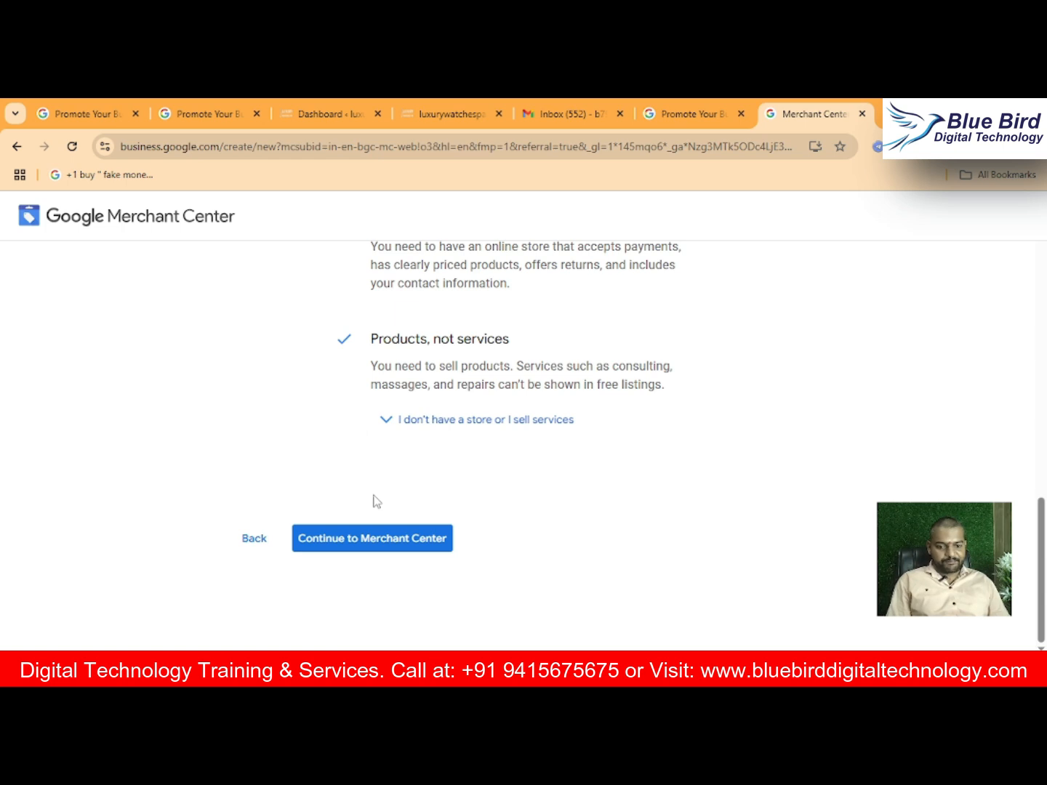
click(381, 544)
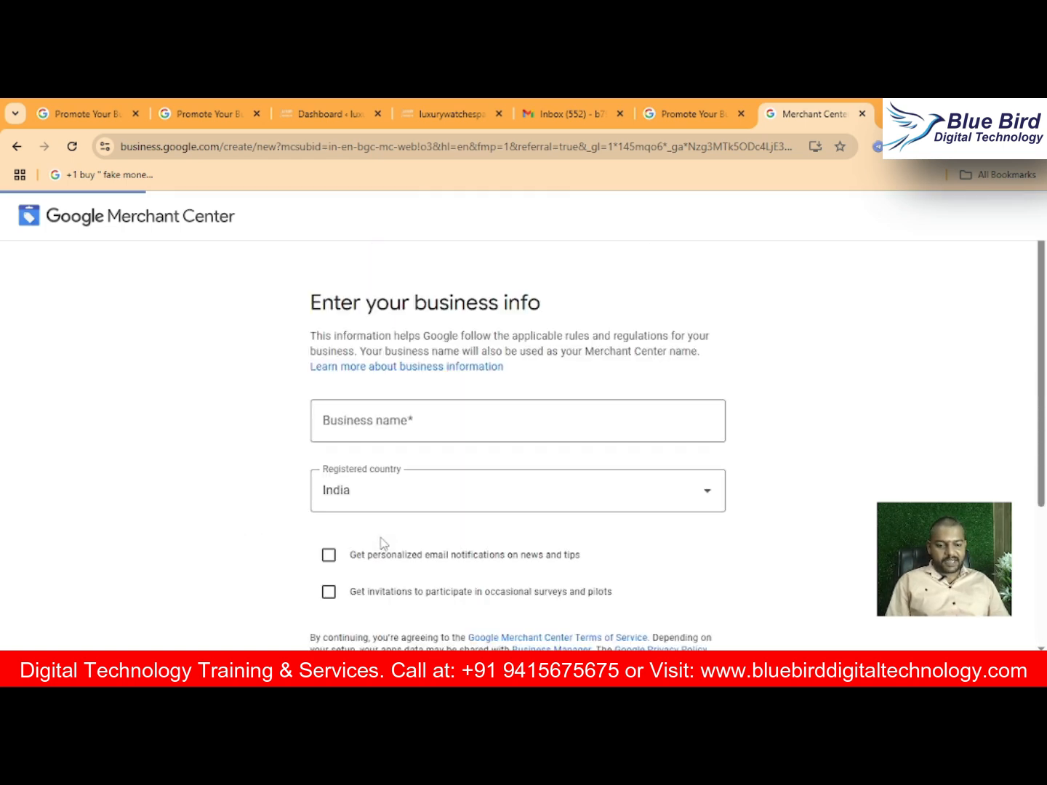
- Enter 'Luxury Watches Parts' as the business name after checking the store site for it
click(404, 423)
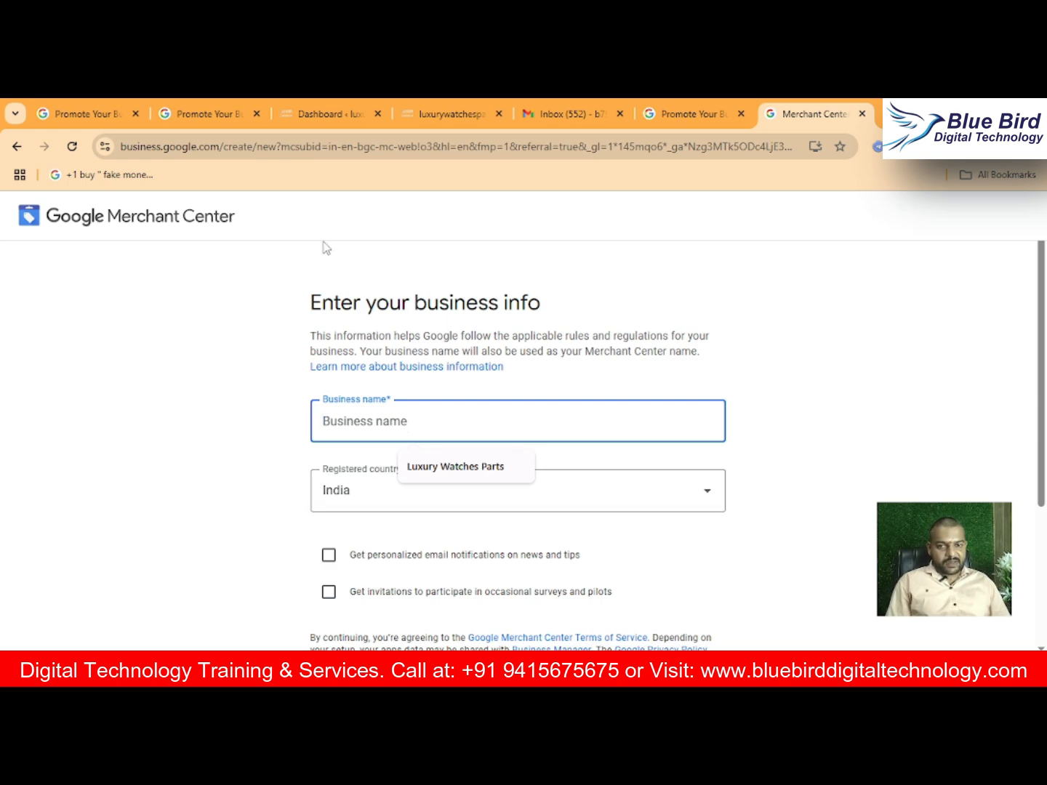
click(445, 116)
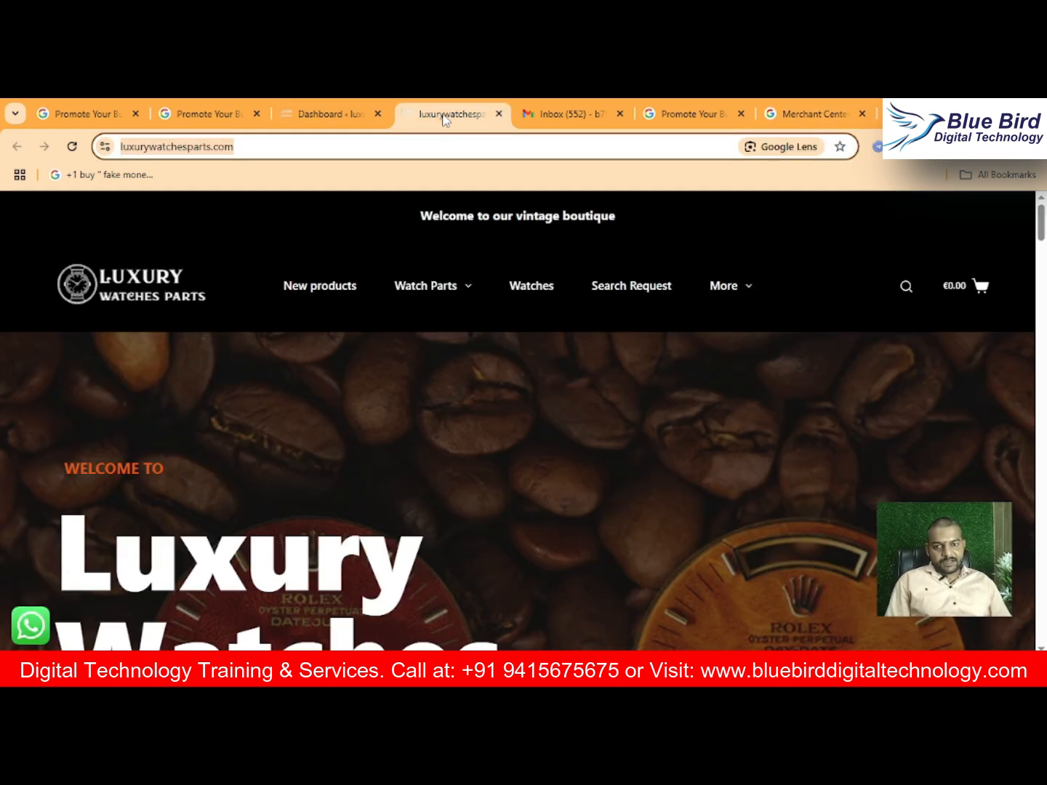
scroll(351, 372, down, 3)
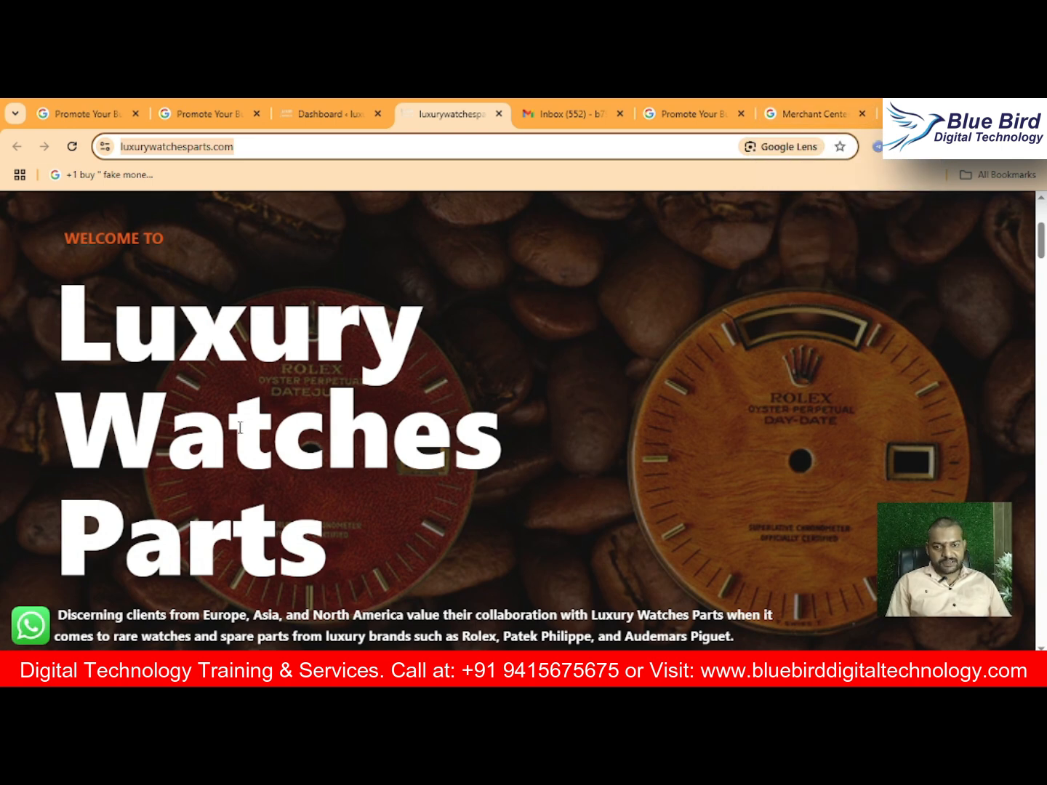
scroll(238, 428, up, 3)
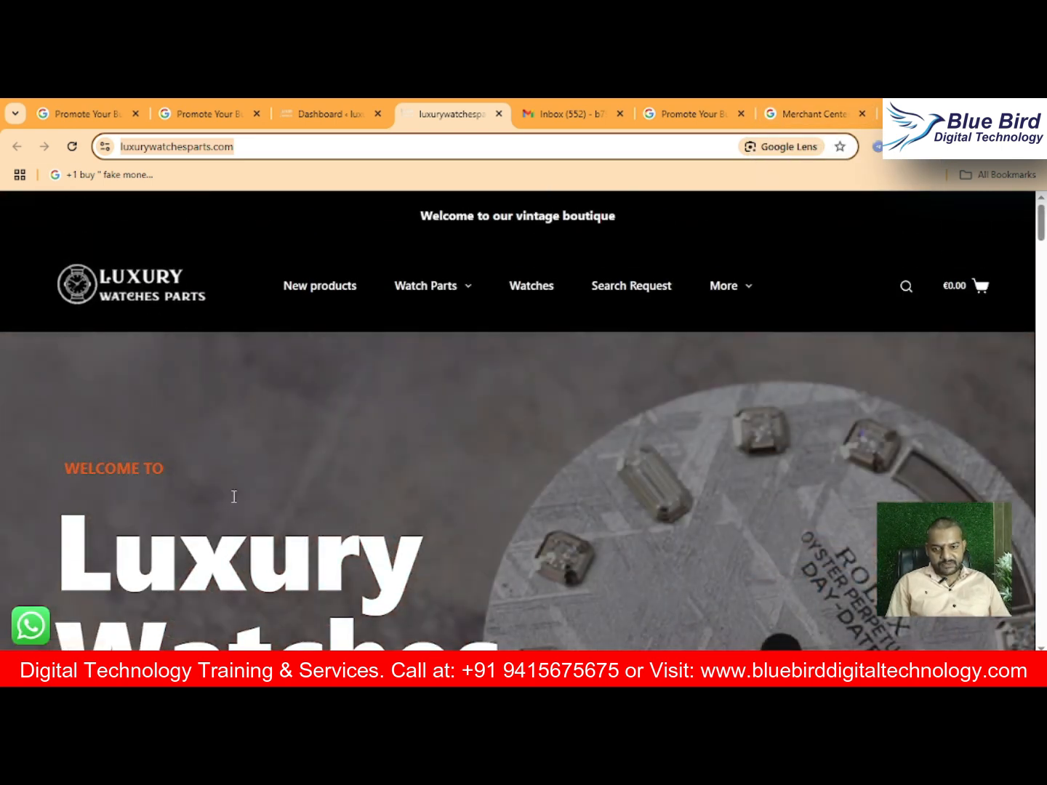
scroll(213, 500, down, 2)
scroll(316, 503, down, 1)
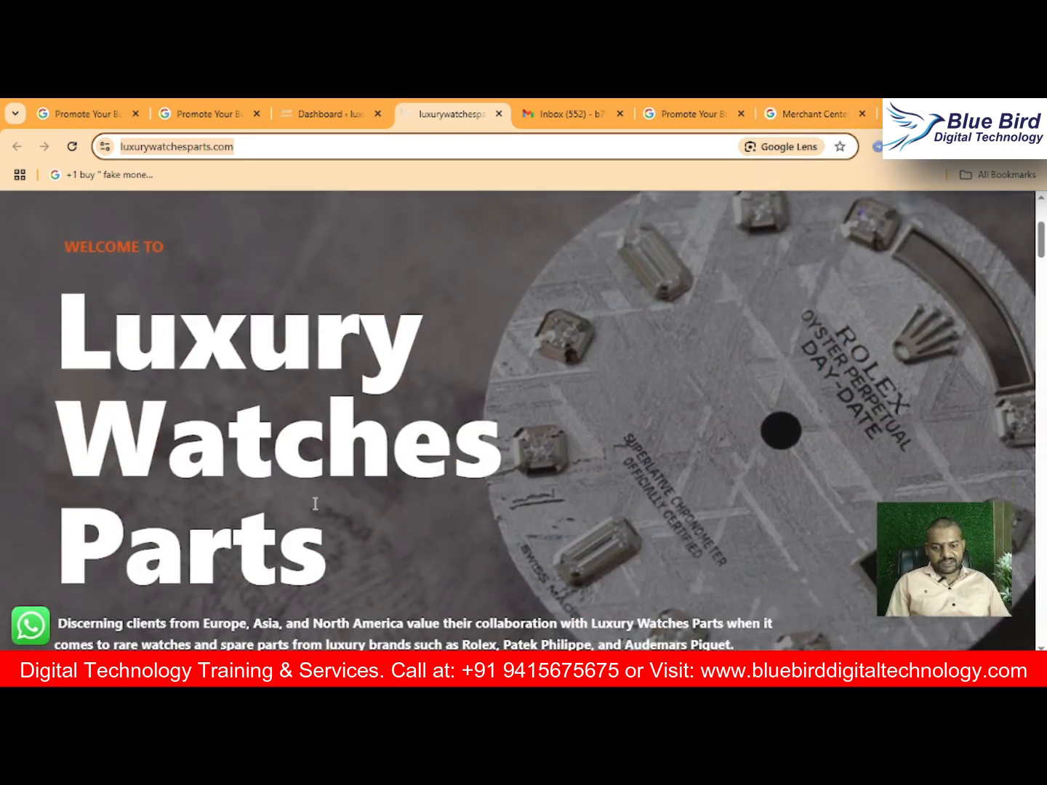
scroll(446, 495, up, 3)
scroll(446, 495, up, 1)
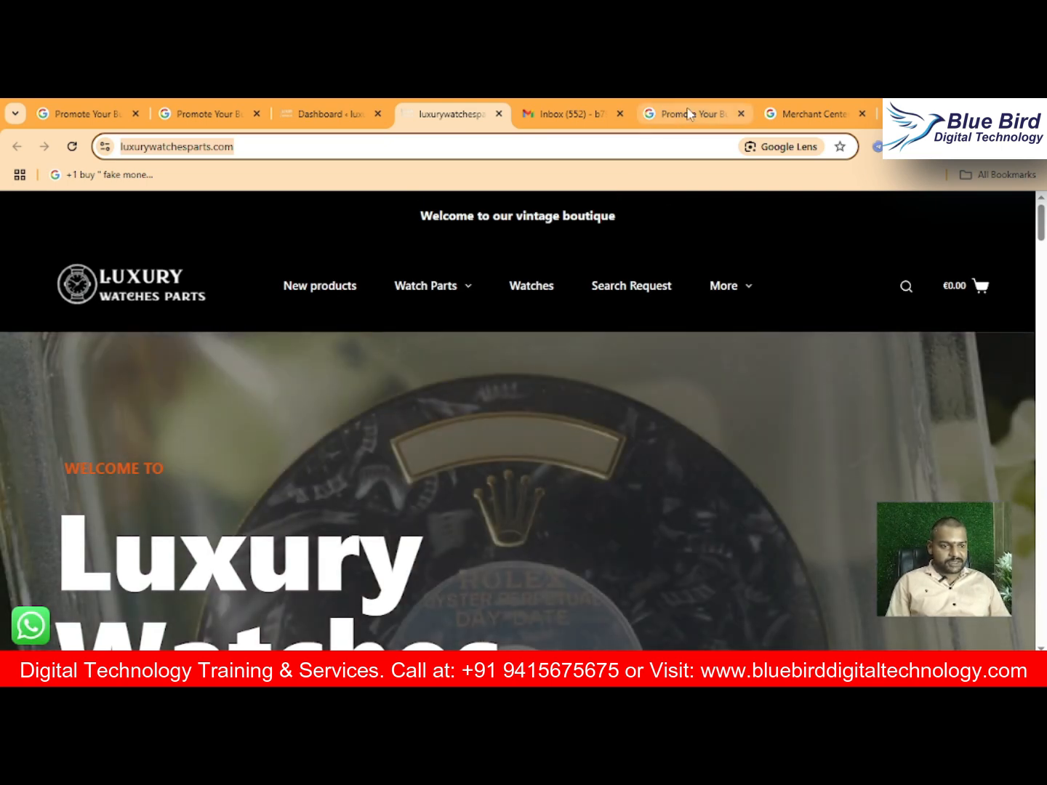
click(805, 112)
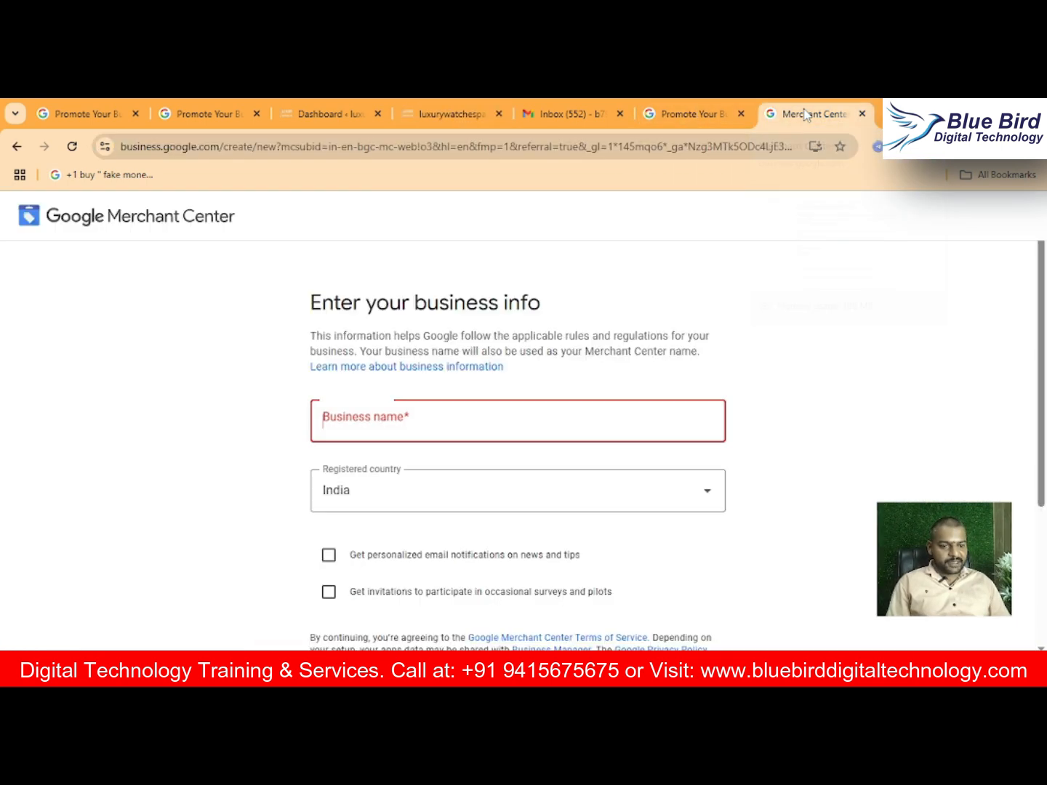
click(402, 418)
click(454, 467)
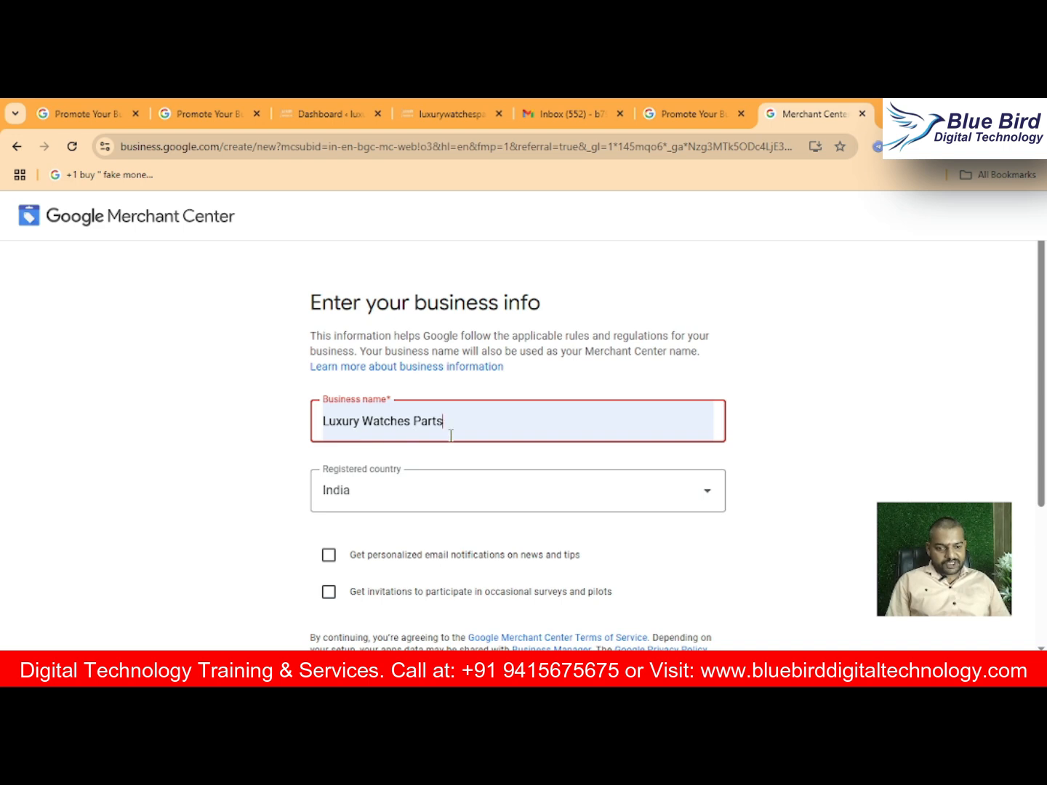
scroll(464, 474, down, 2)
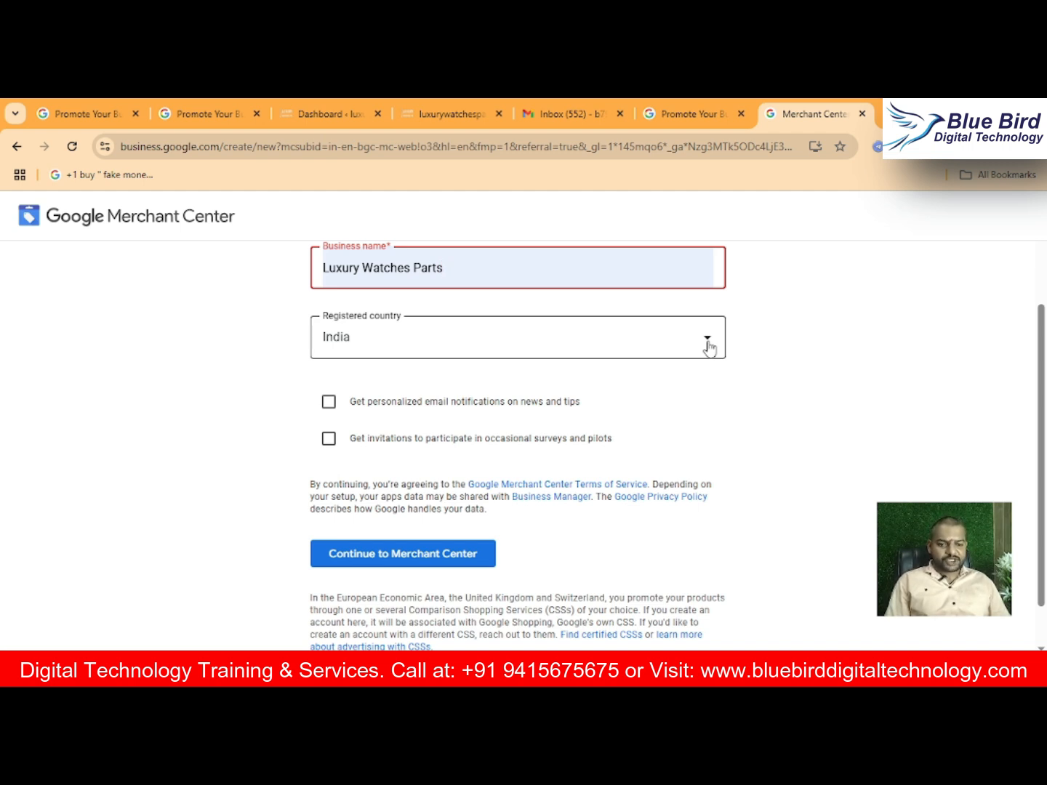
- Keep India selected as the registered country
click(709, 347)
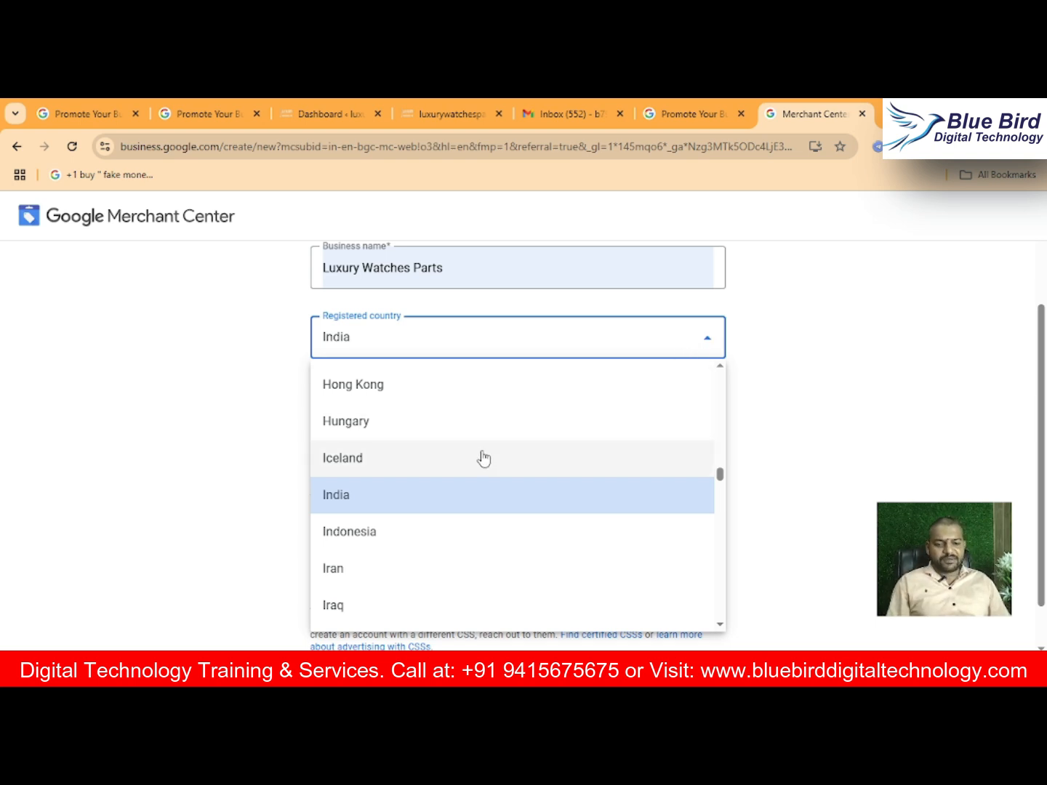
scroll(475, 475, up, 1)
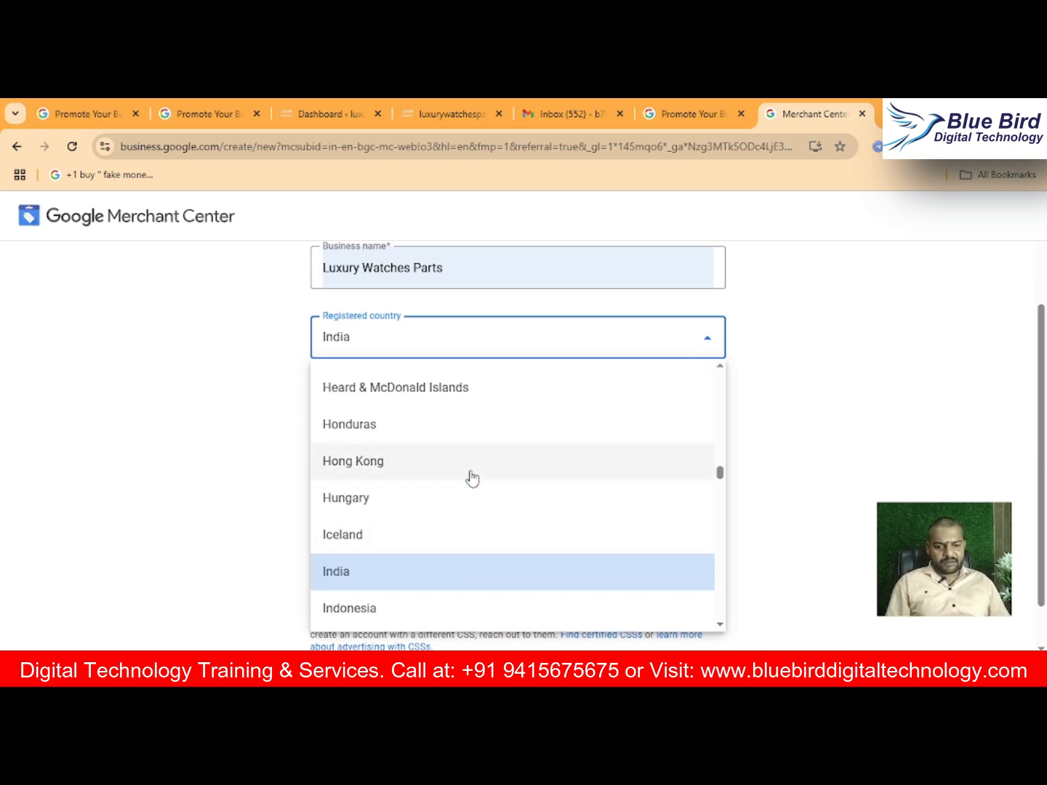
scroll(473, 475, down, 2)
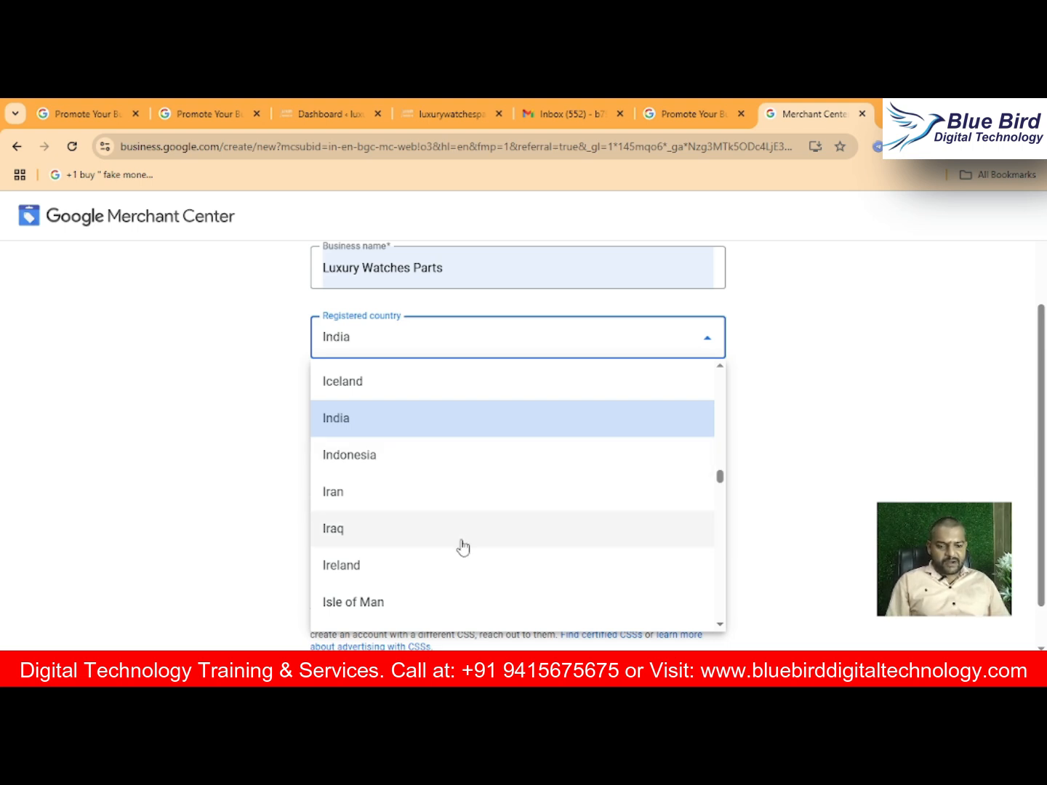
scroll(463, 546, down, 2)
scroll(464, 543, up, 2)
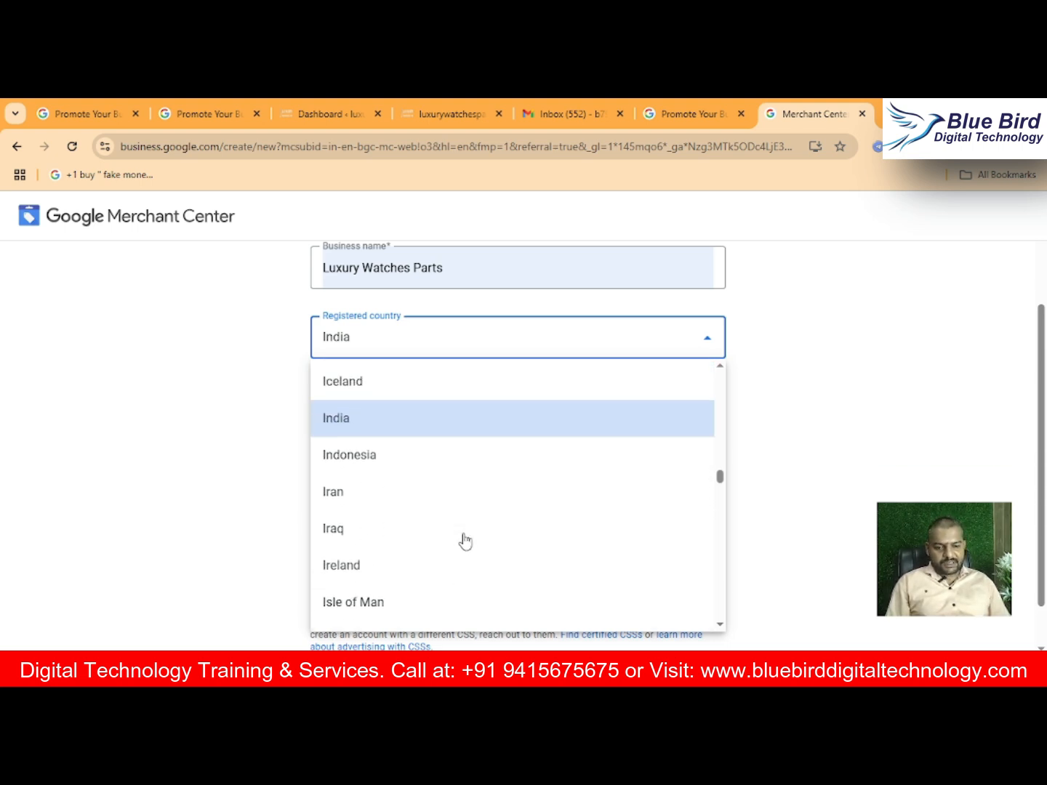
scroll(463, 538, up, 2)
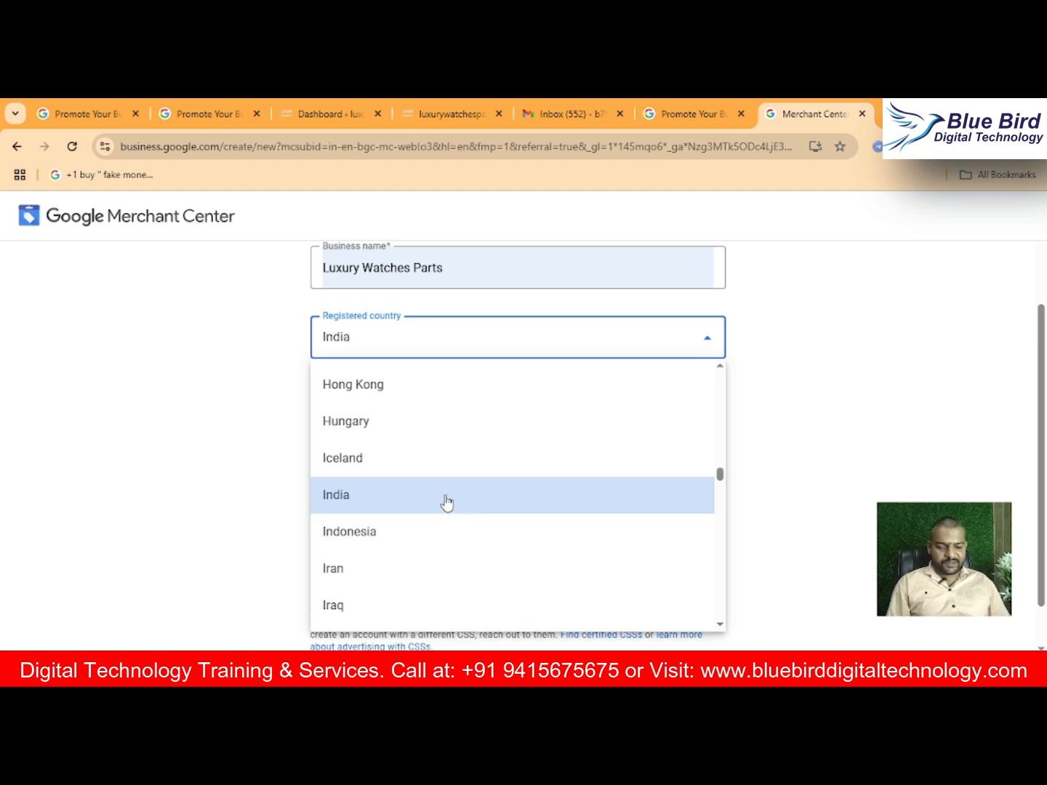
click(446, 501)
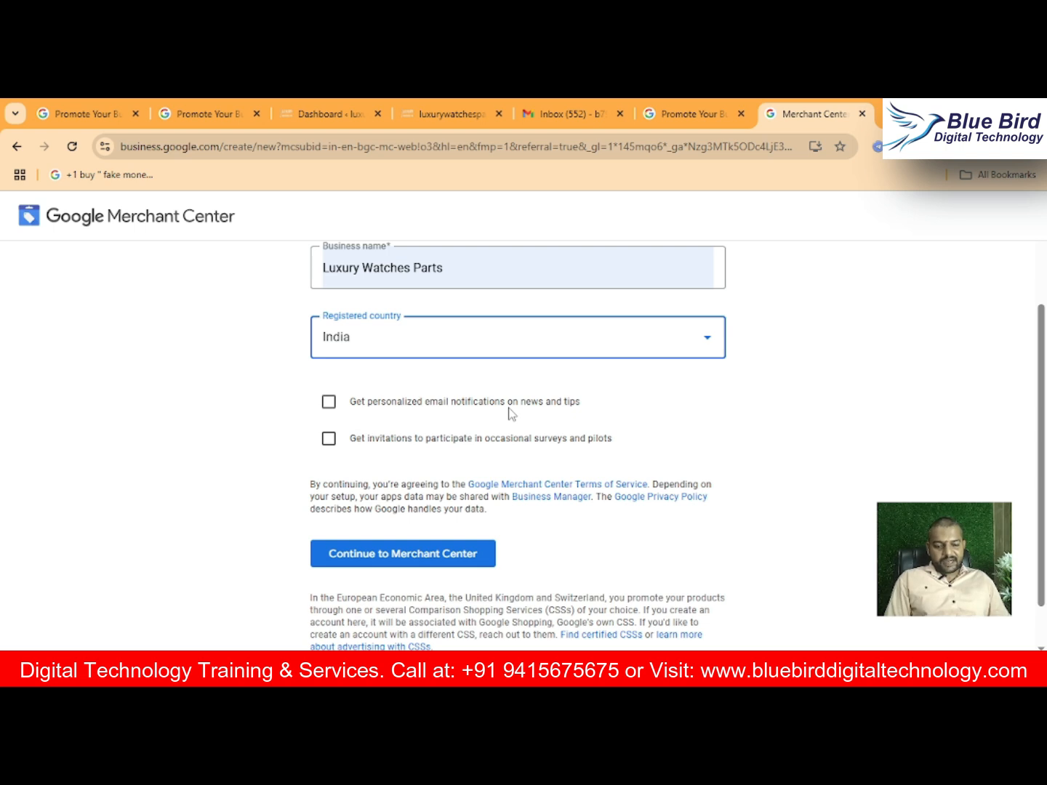
- Leave the personalized email notifications option unticked
click(328, 409)
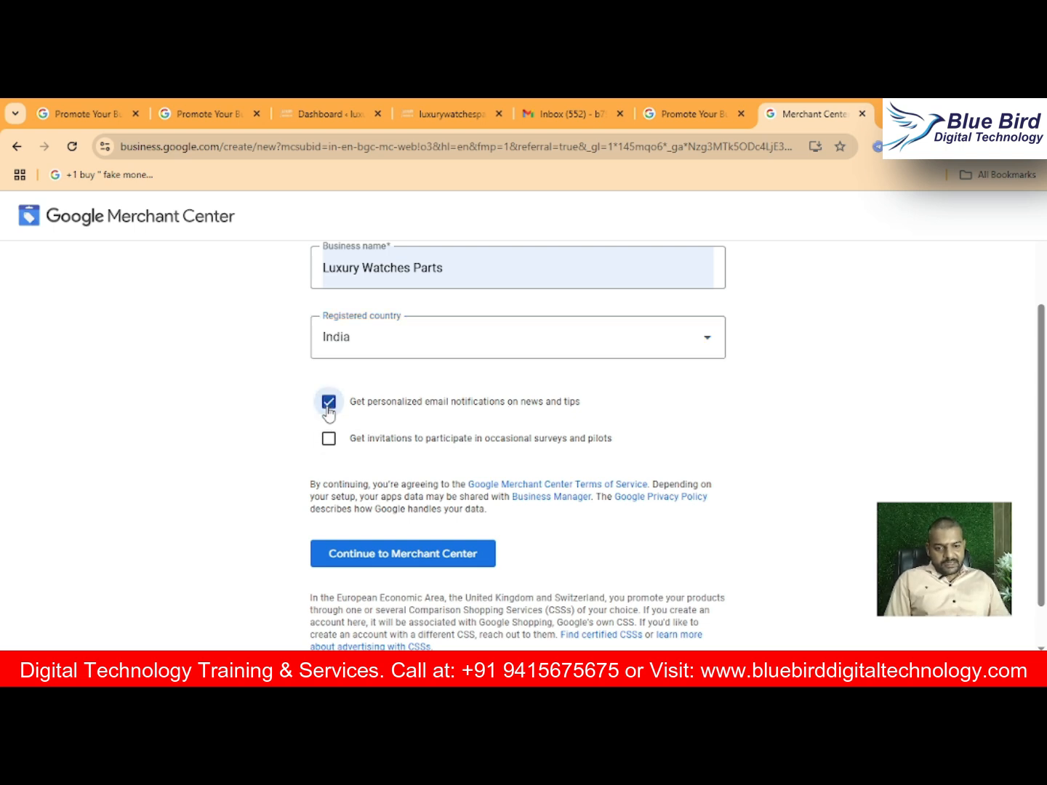
click(328, 410)
scroll(457, 429, down, 1)
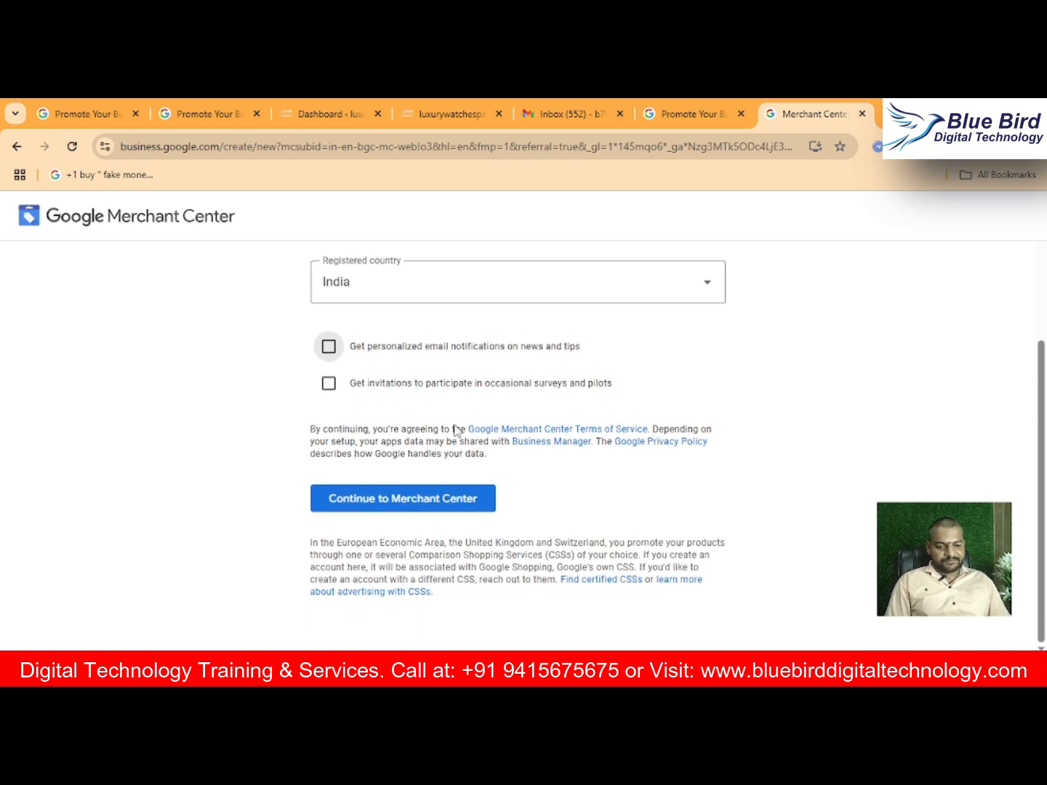
- Submit the account details and choose verification by code on the recovery phone
click(357, 507)
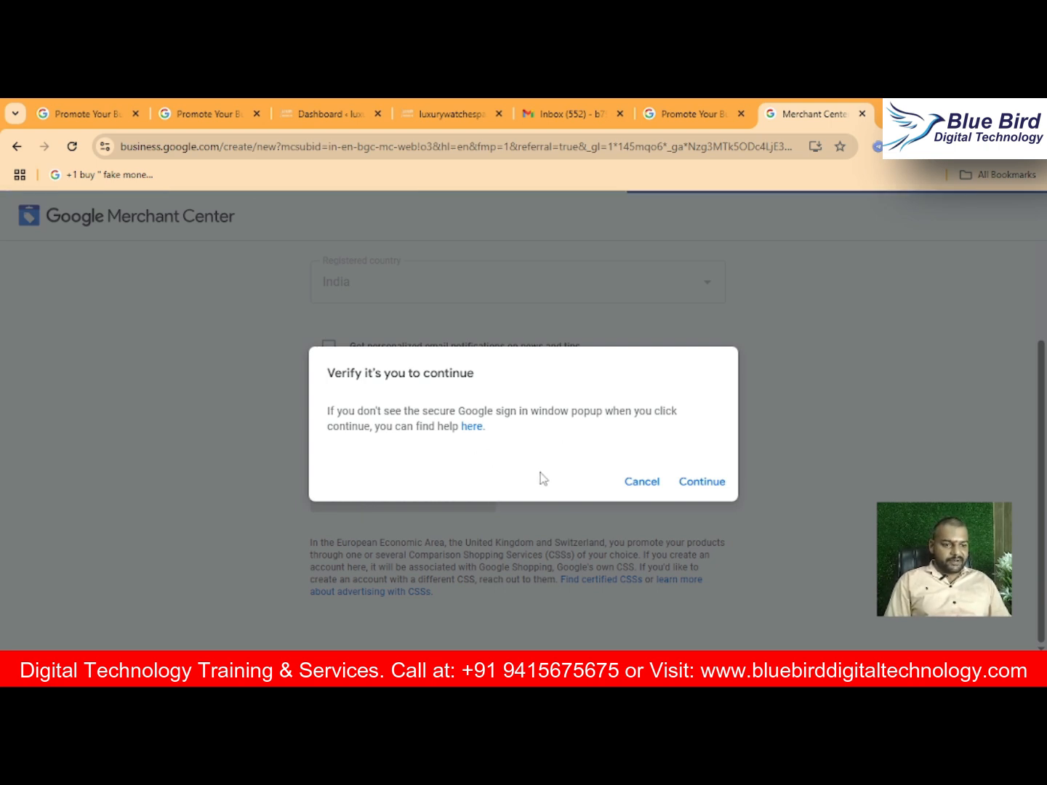
click(702, 484)
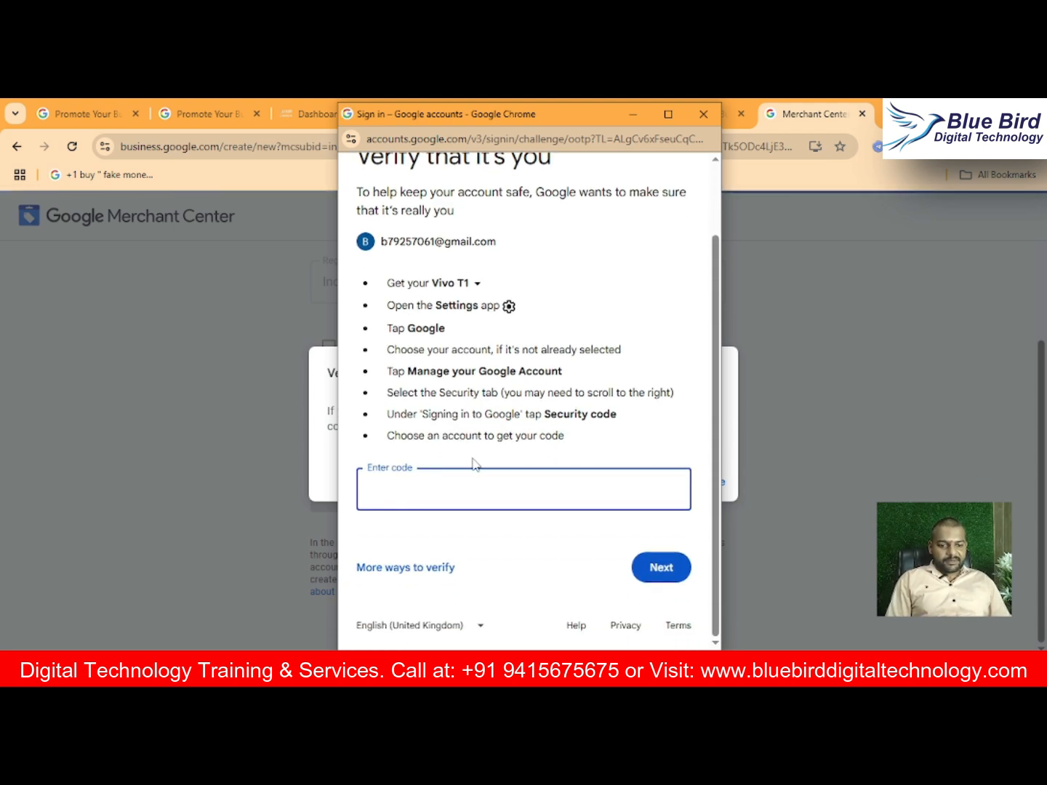
click(431, 572)
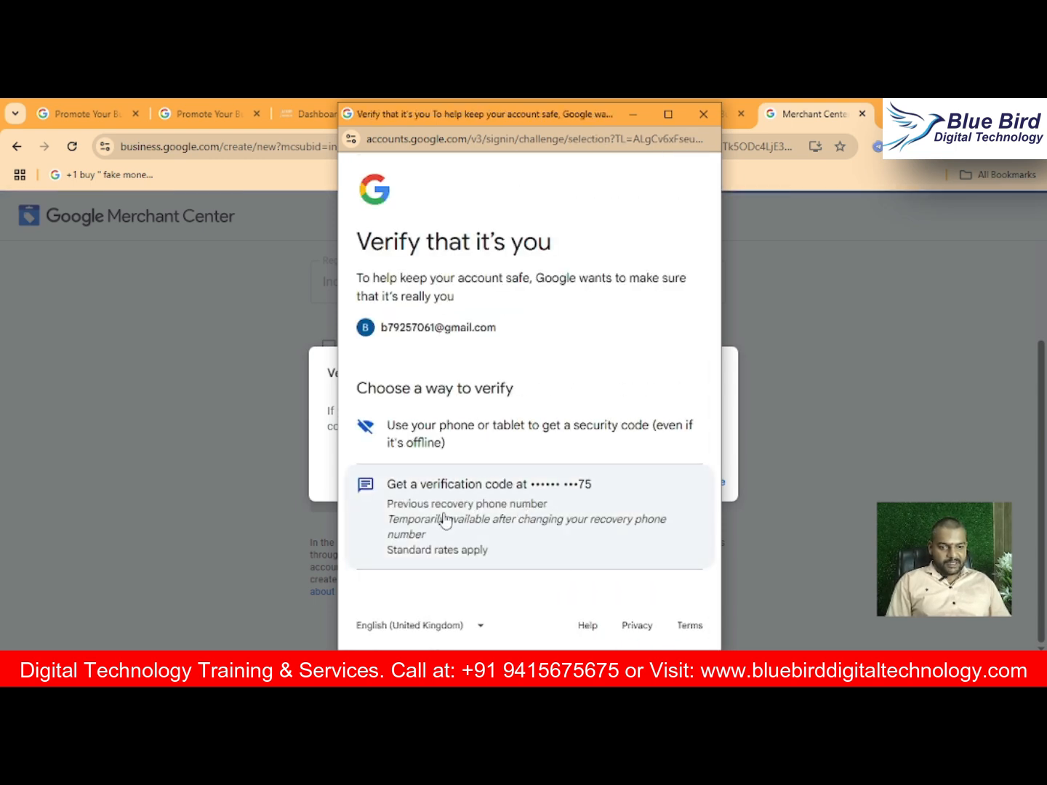
click(455, 511)
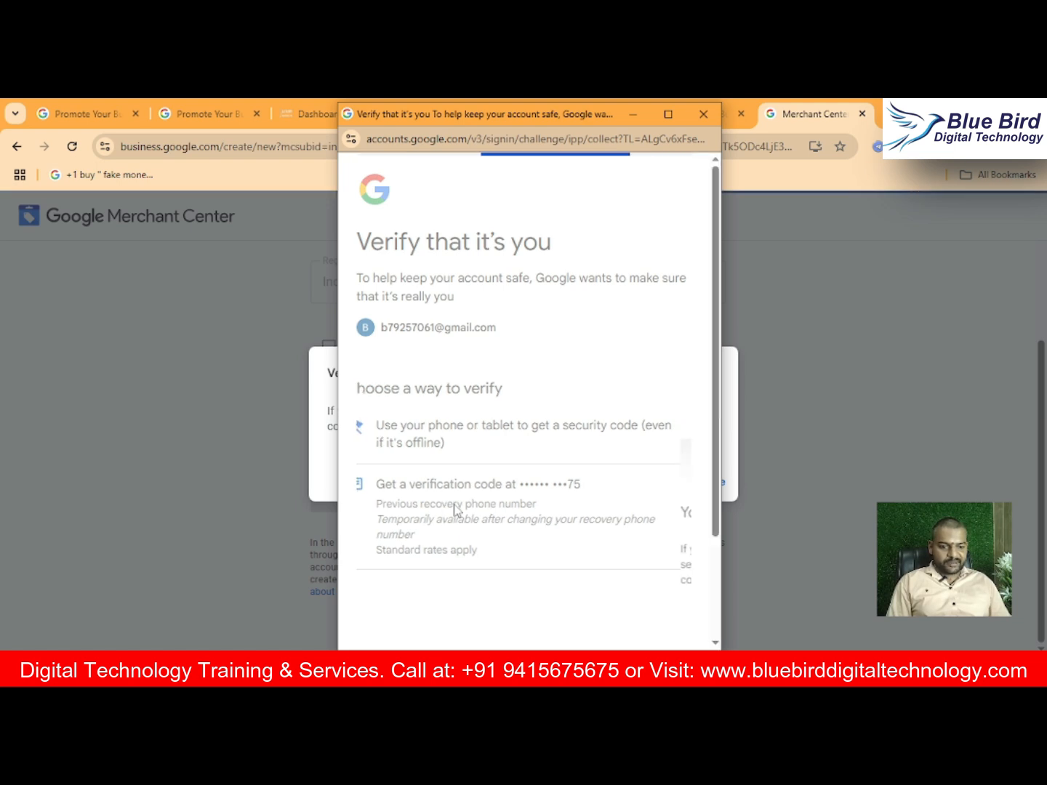
- Enter the recovery phone number with the +91 code, request the code, and submit the six-digit code
scroll(407, 509, down, 2)
click(398, 503)
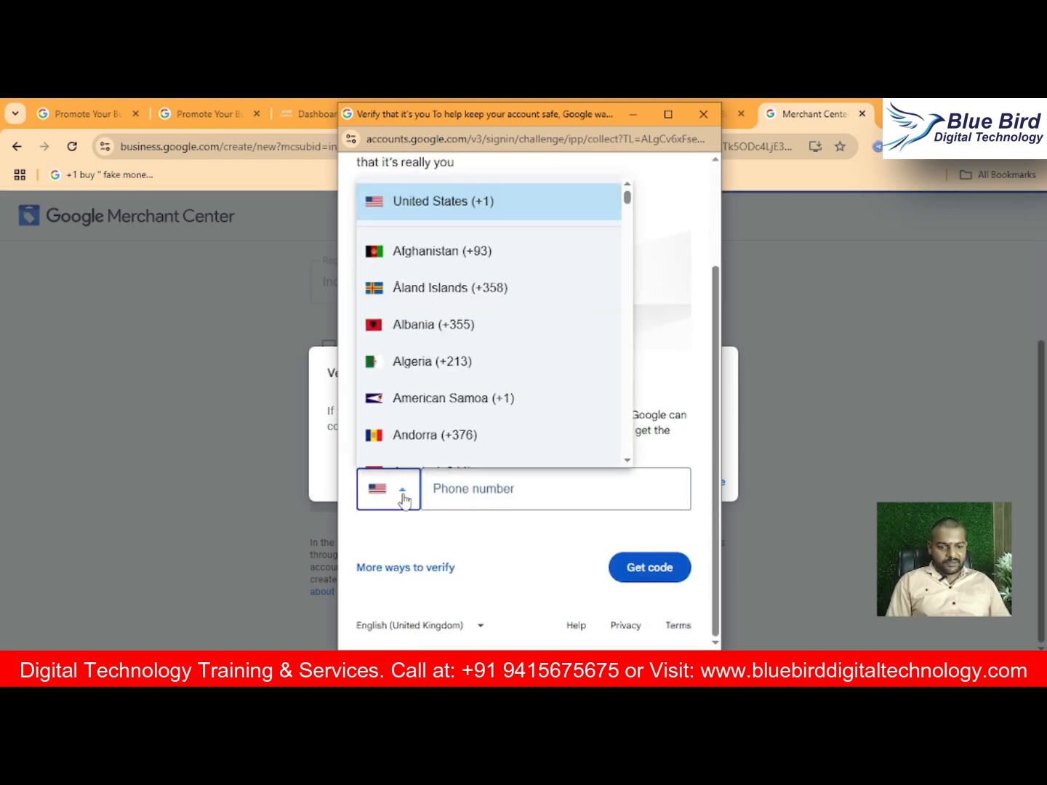
text(in)
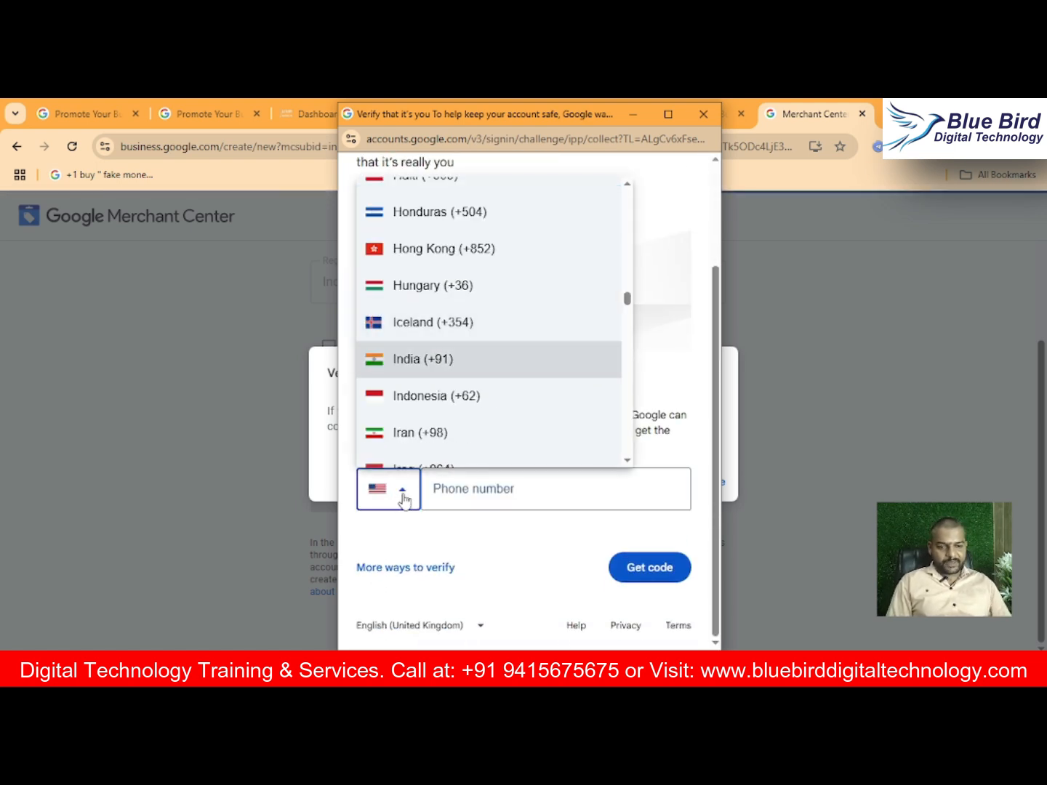
click(435, 357)
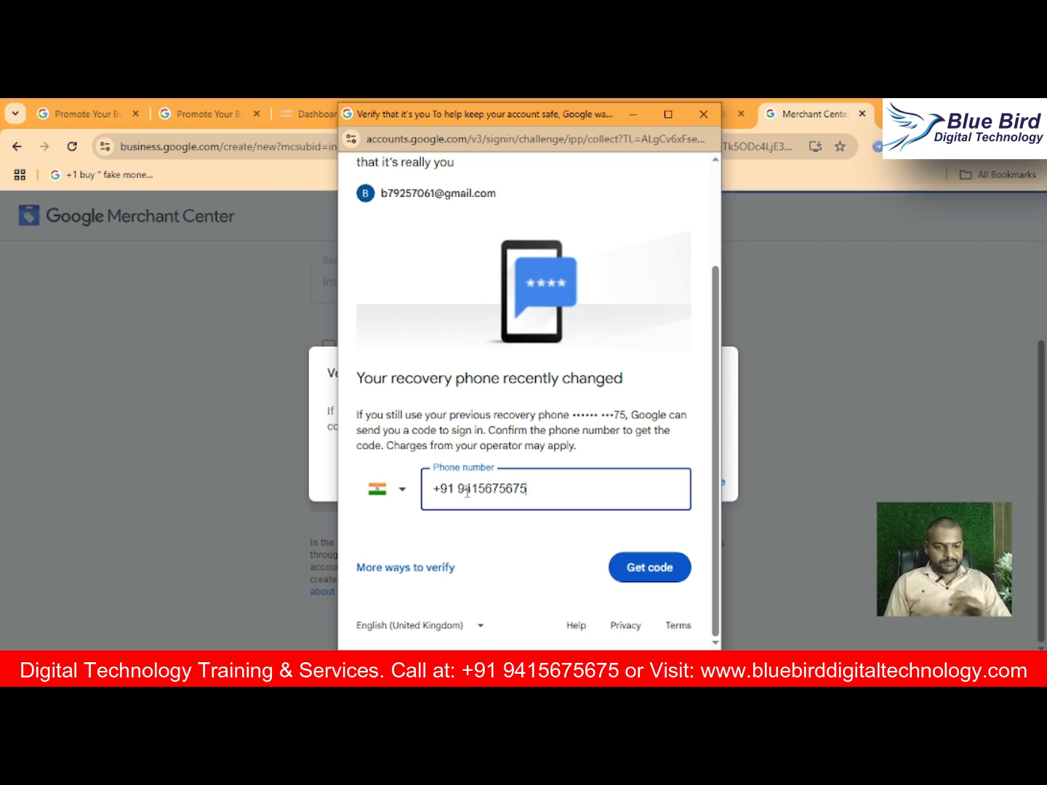
click(638, 571)
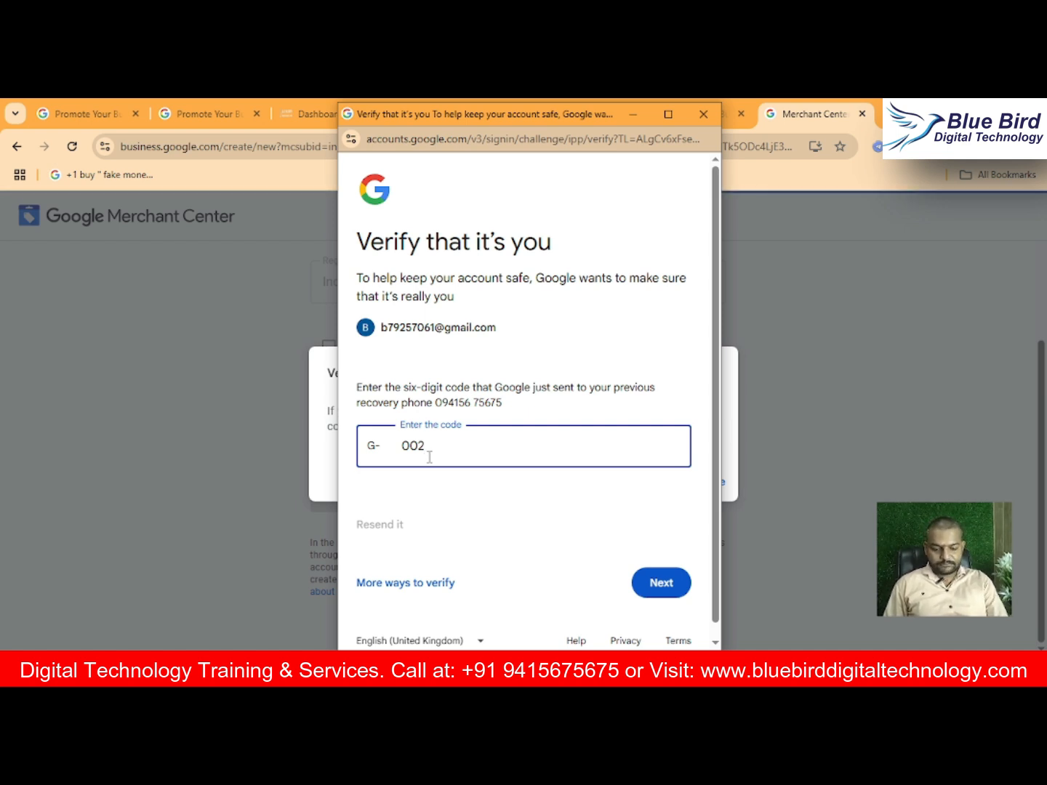
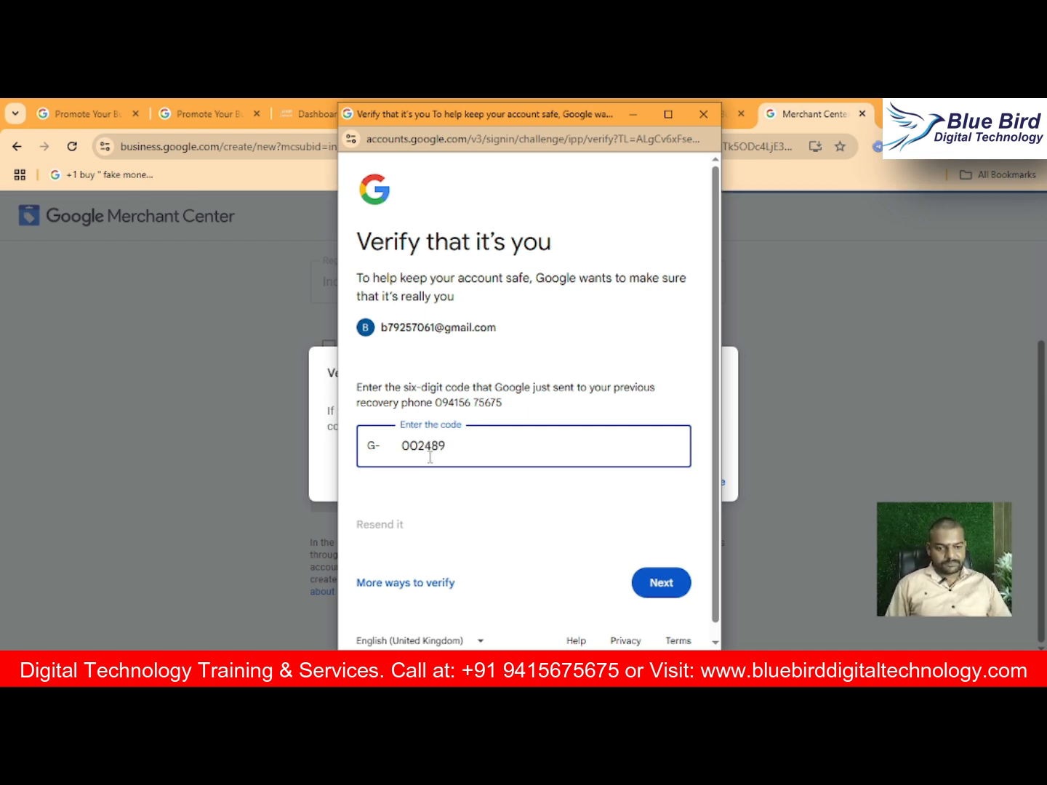
click(669, 584)
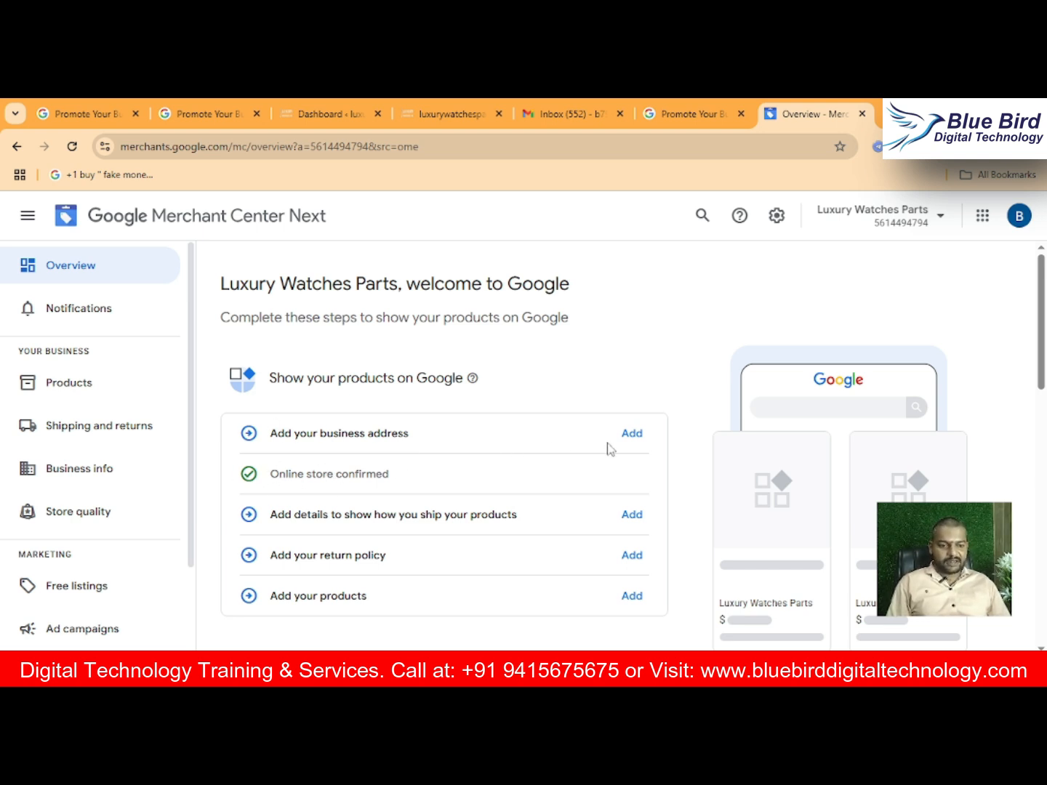
- Review the Overview setup checklist and begin adding the business address
scroll(498, 435, down, 1)
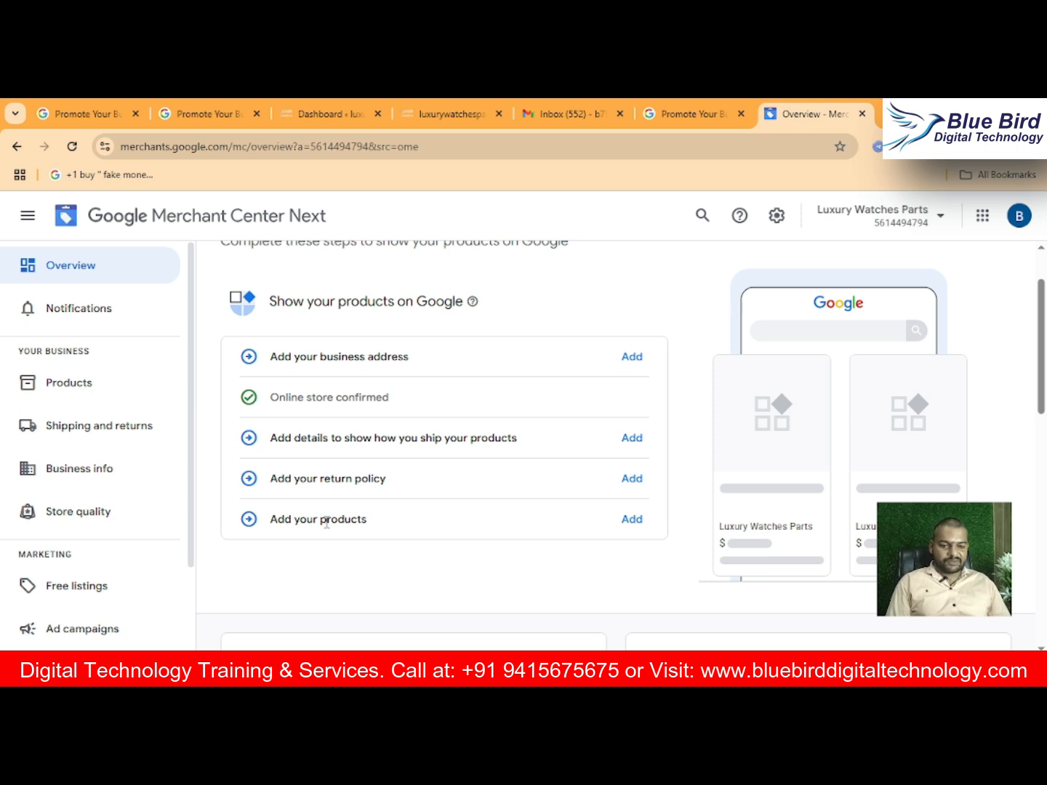
scroll(393, 476, up, 1)
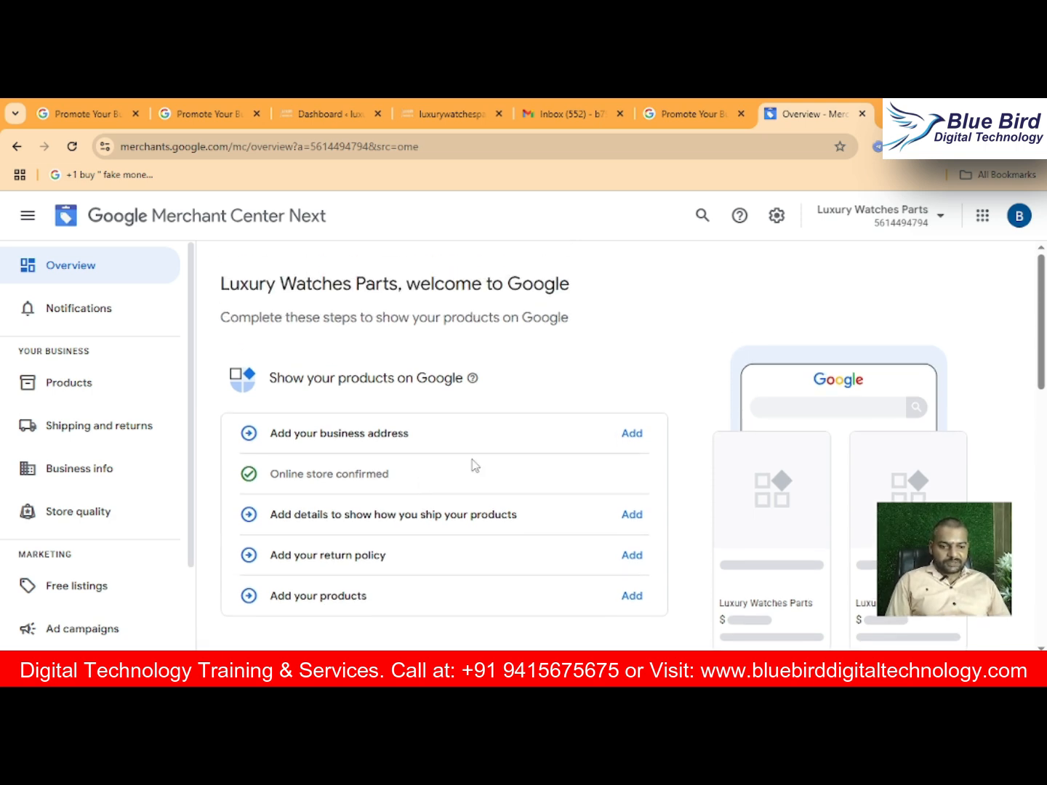
click(638, 436)
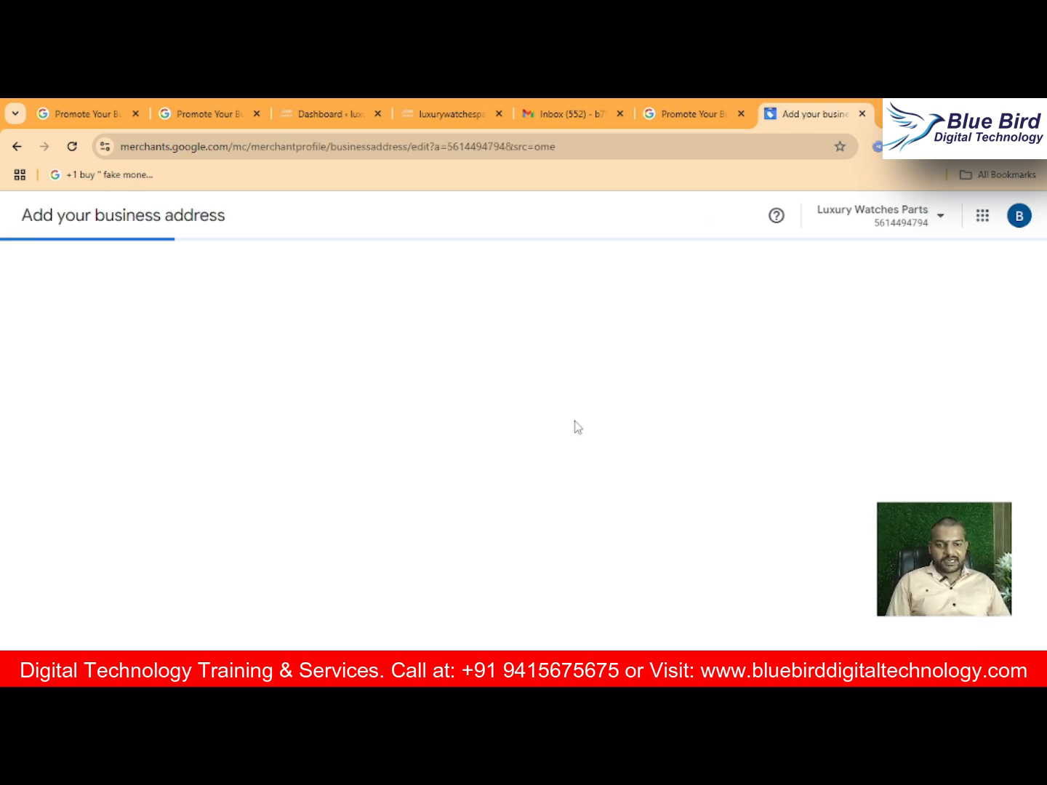
- Fill the business address from the saved autofill entry, complete line 2, and save it
click(397, 288)
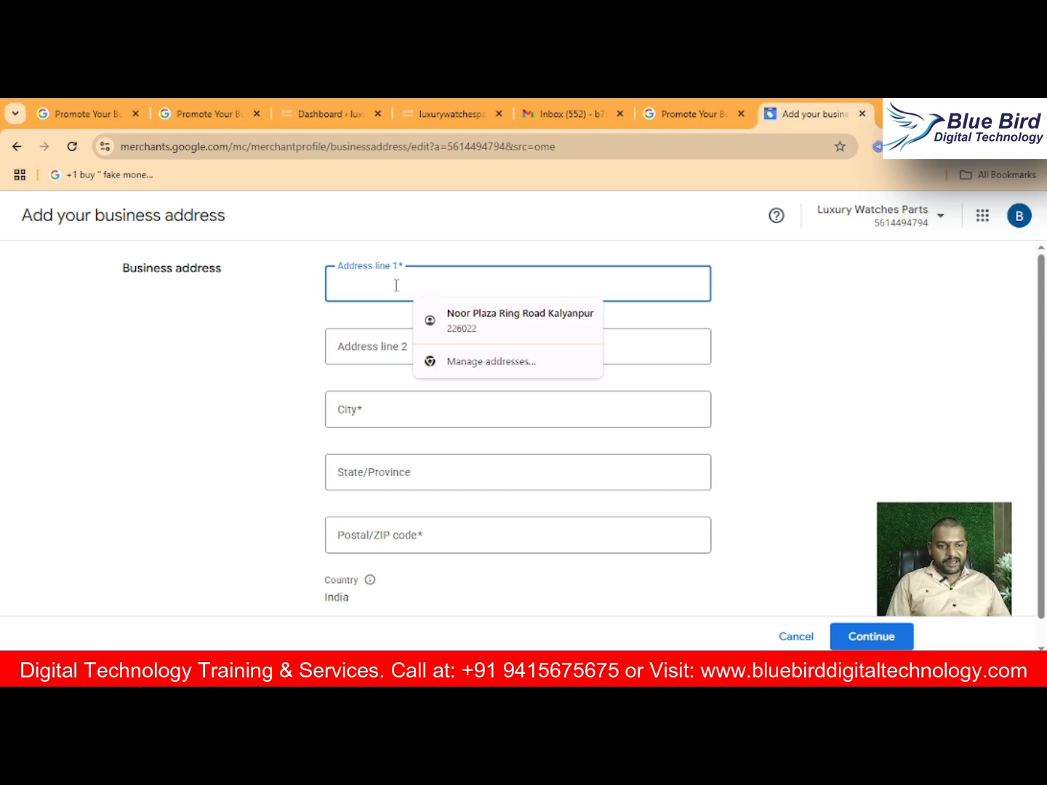
click(535, 329)
click(378, 353)
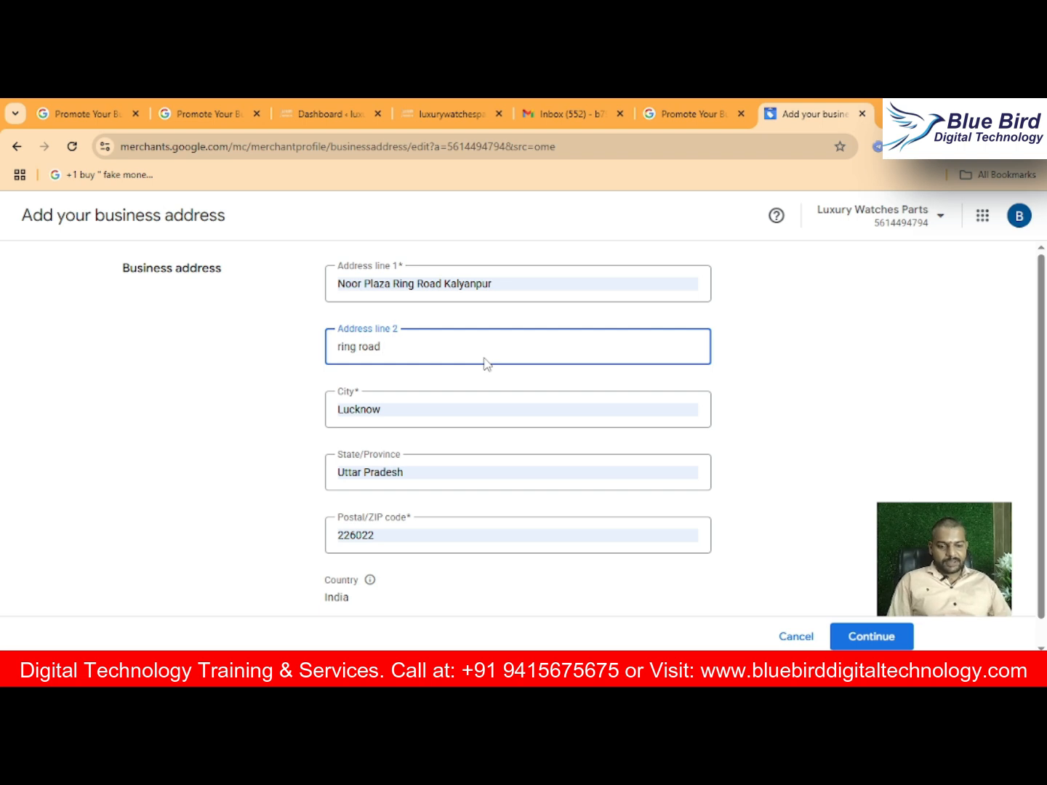
scroll(439, 405, down, 1)
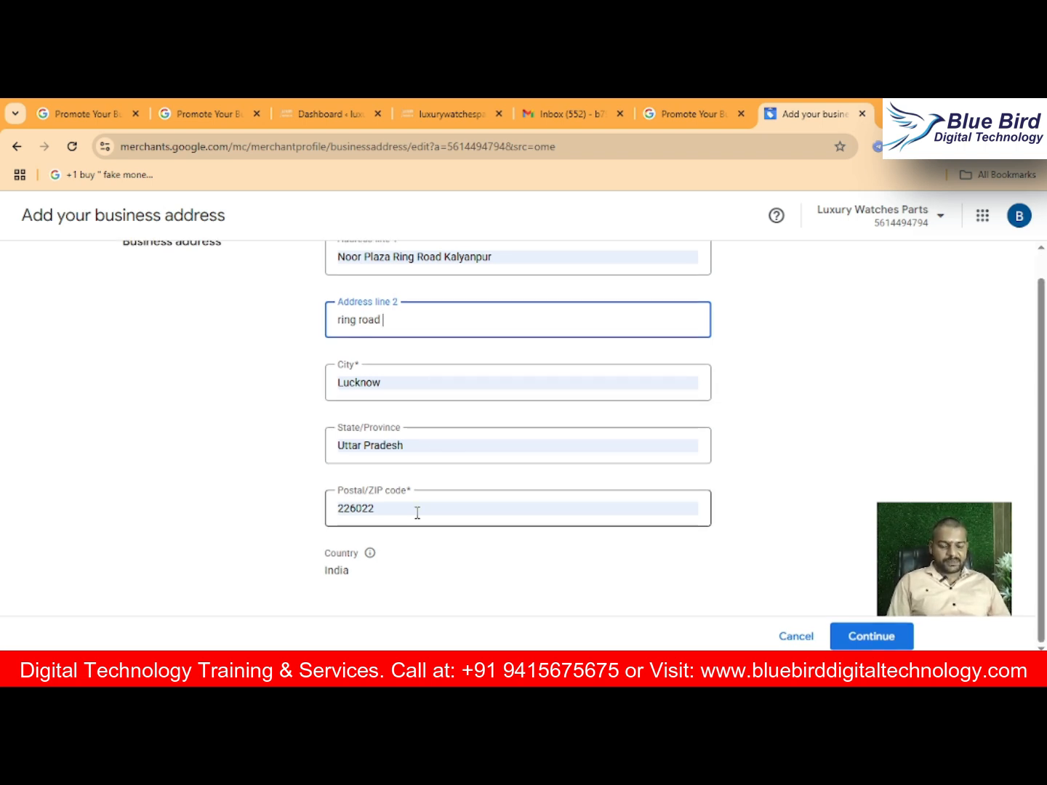
scroll(451, 511, up, 1)
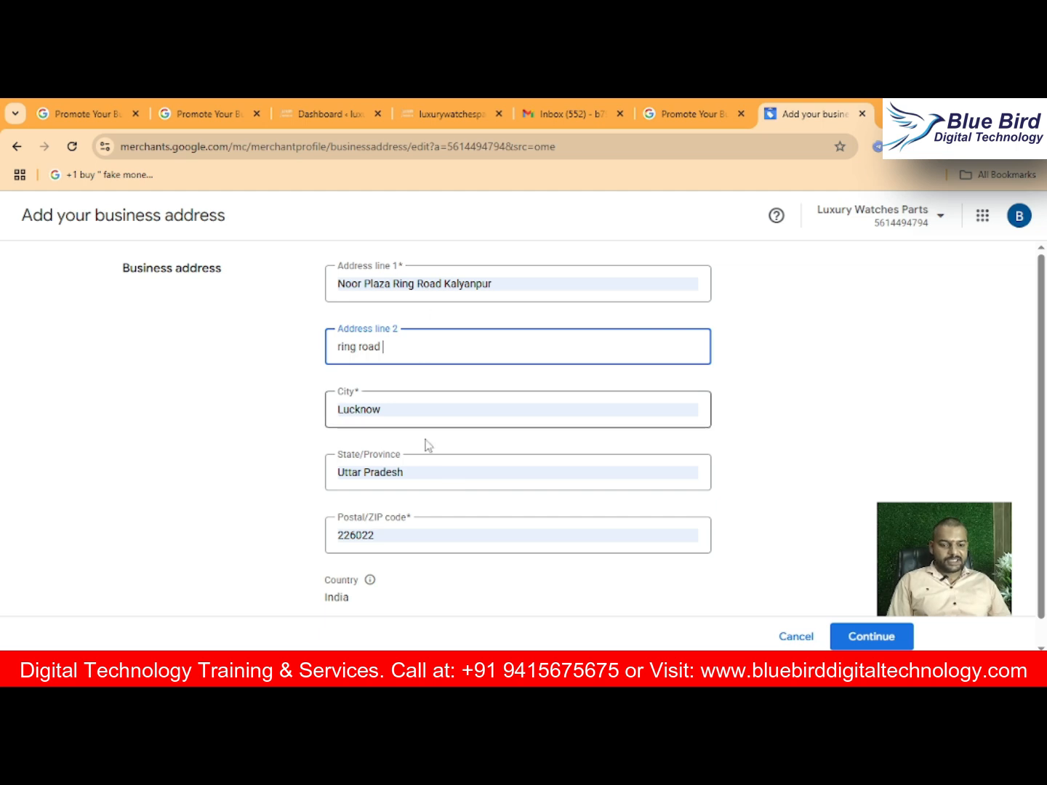
click(836, 636)
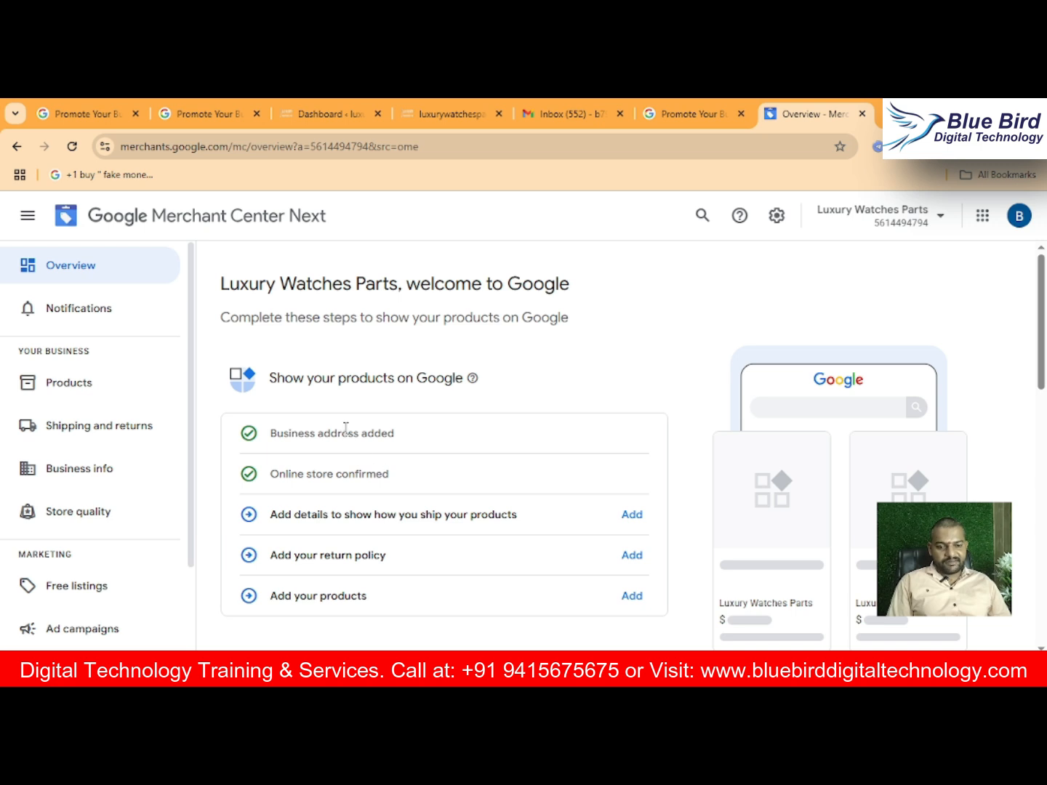
- Start adding shipping details from the Overview checklist
scroll(652, 408, down, 2)
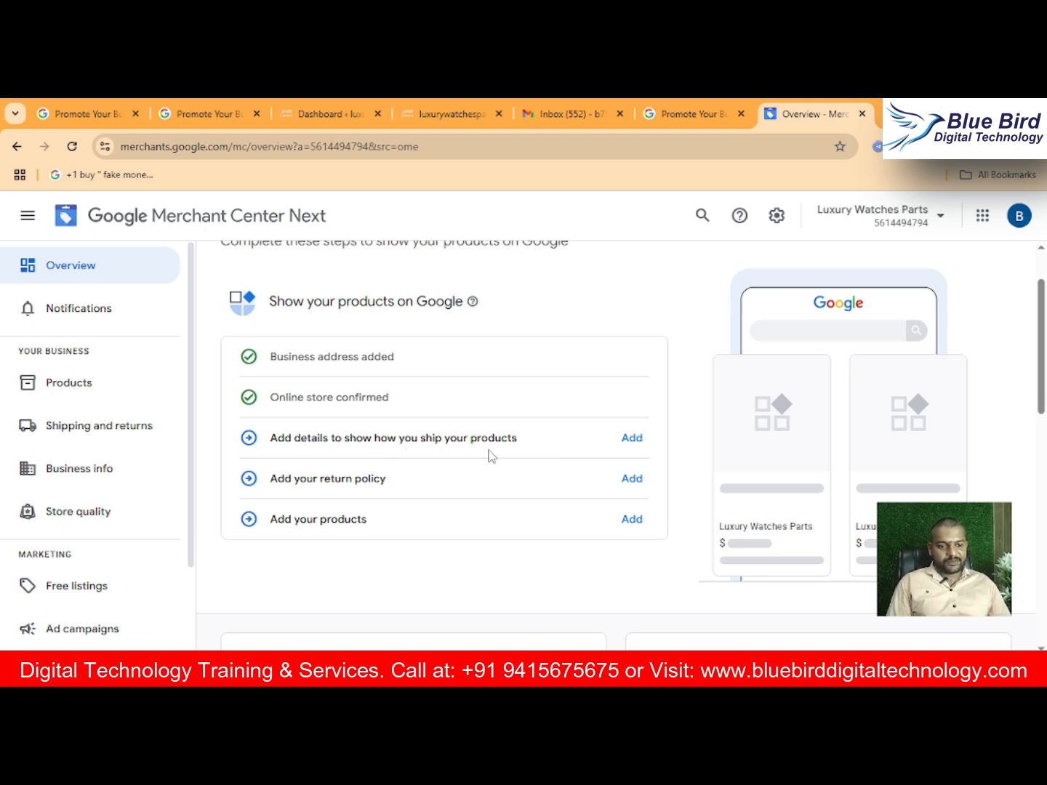
click(629, 440)
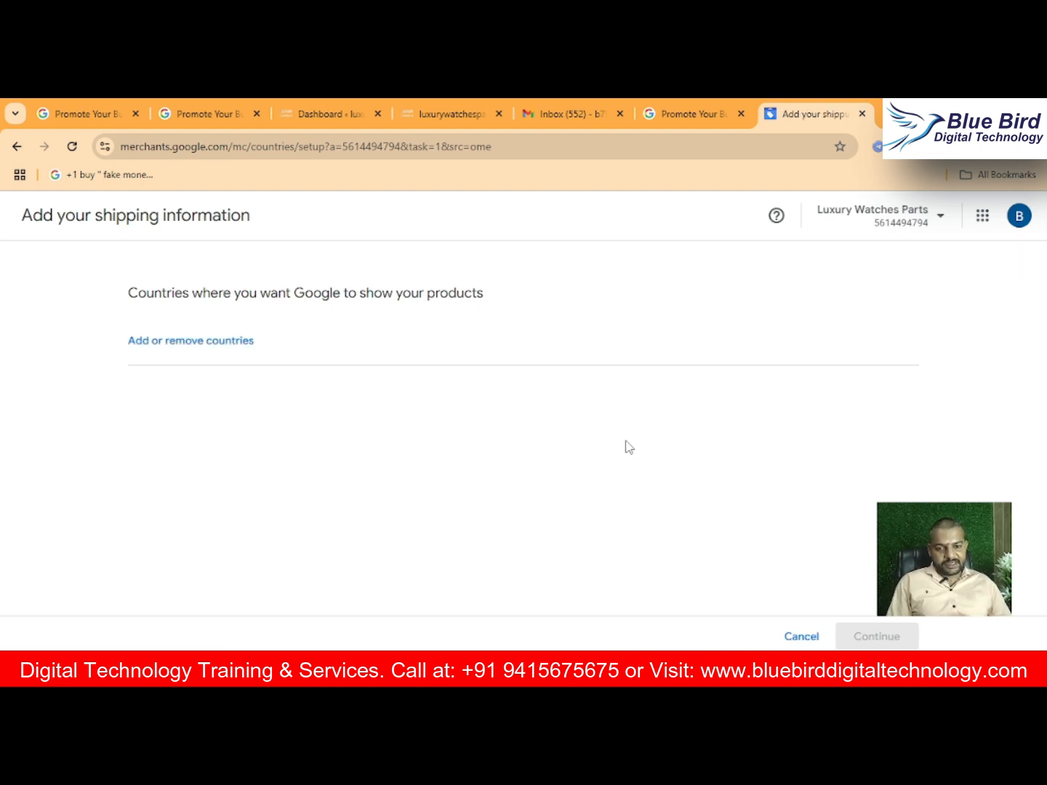
- Select and confirm India as the target country, then continue to the shipping policy
click(215, 342)
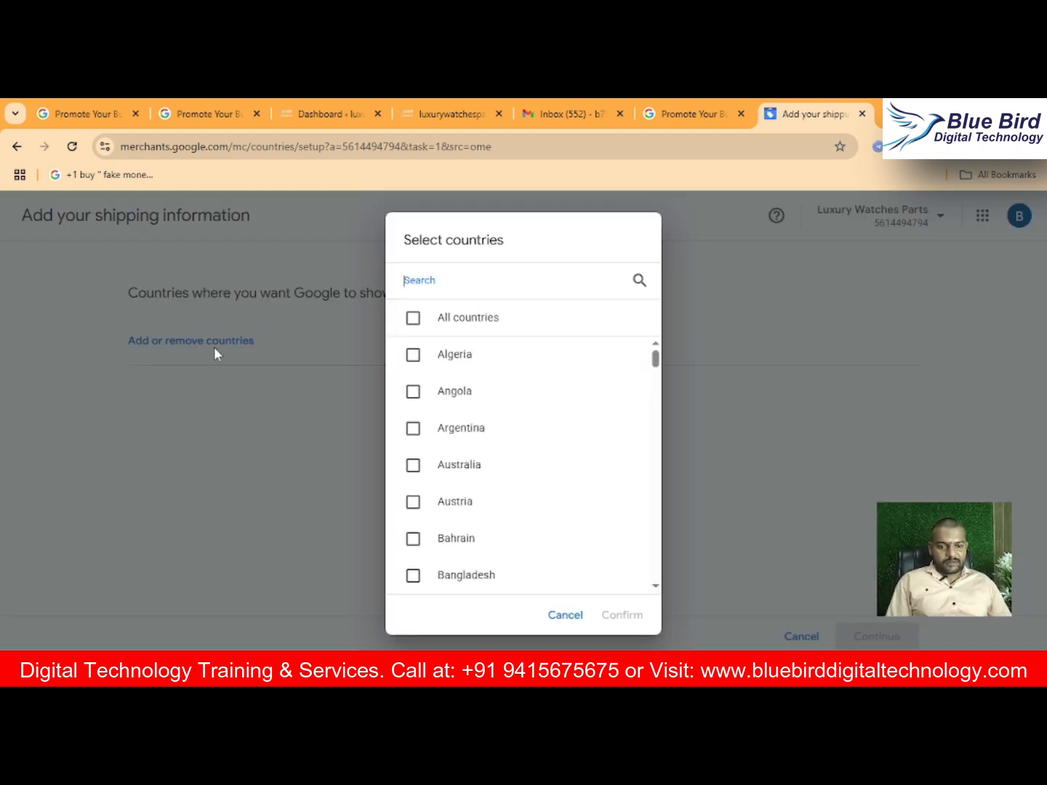
text(in)
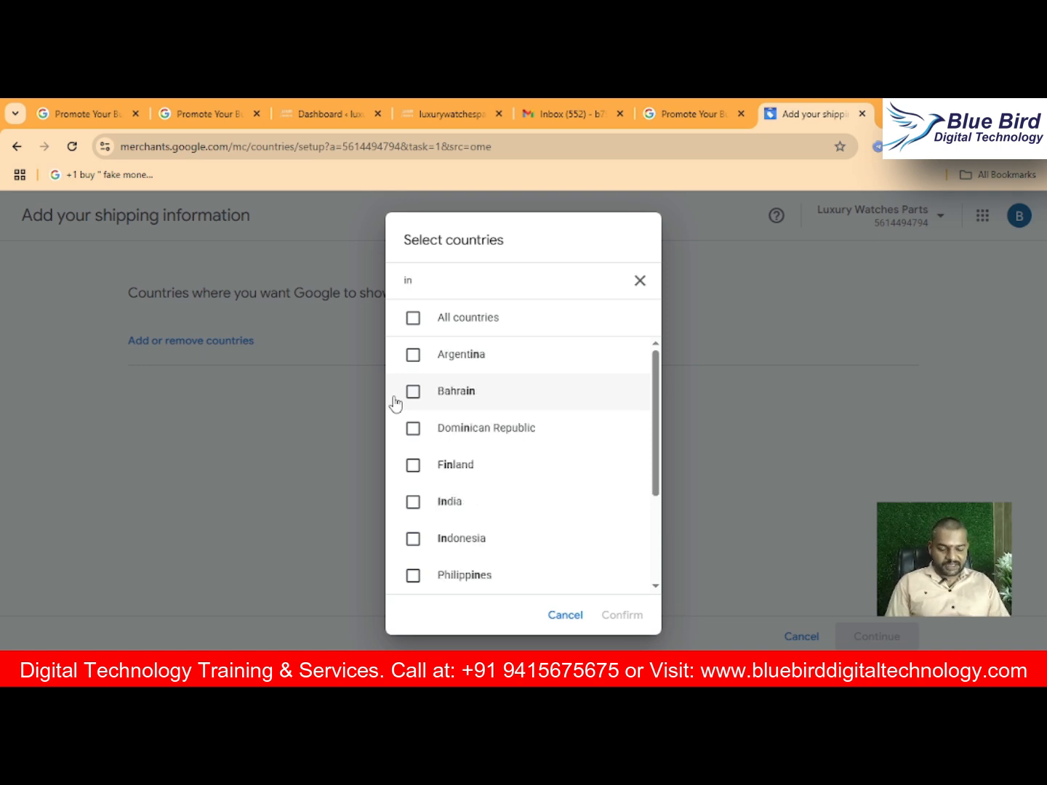
text(d)
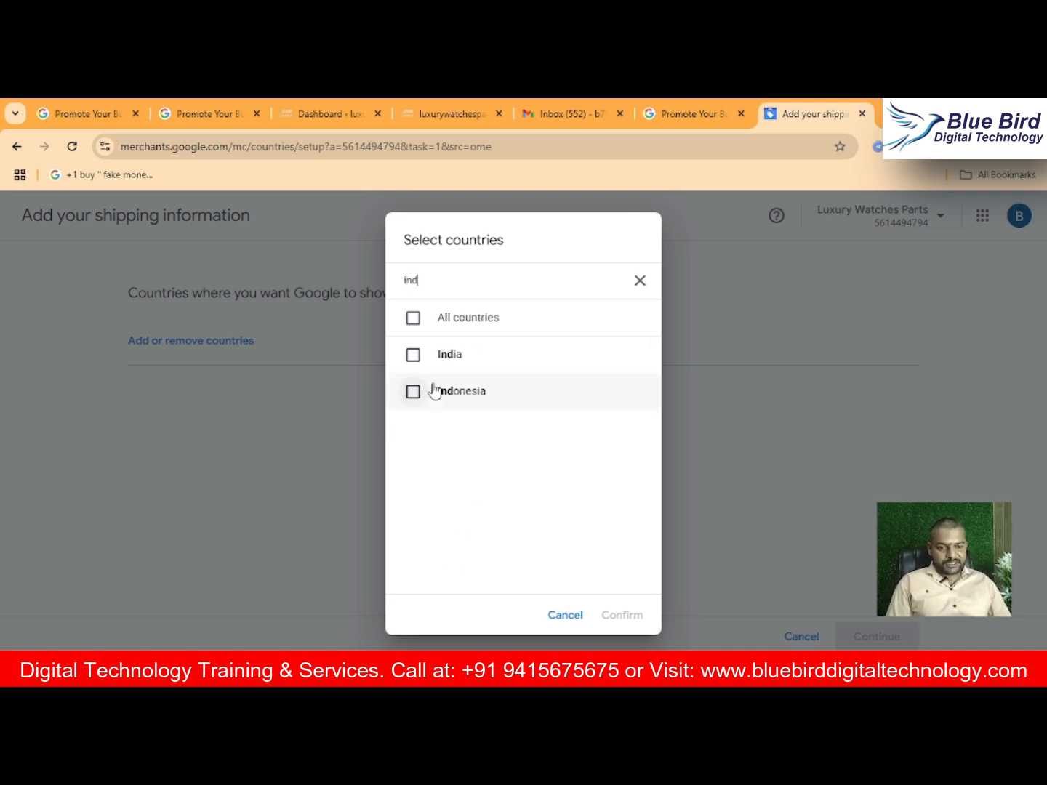
click(415, 357)
click(607, 627)
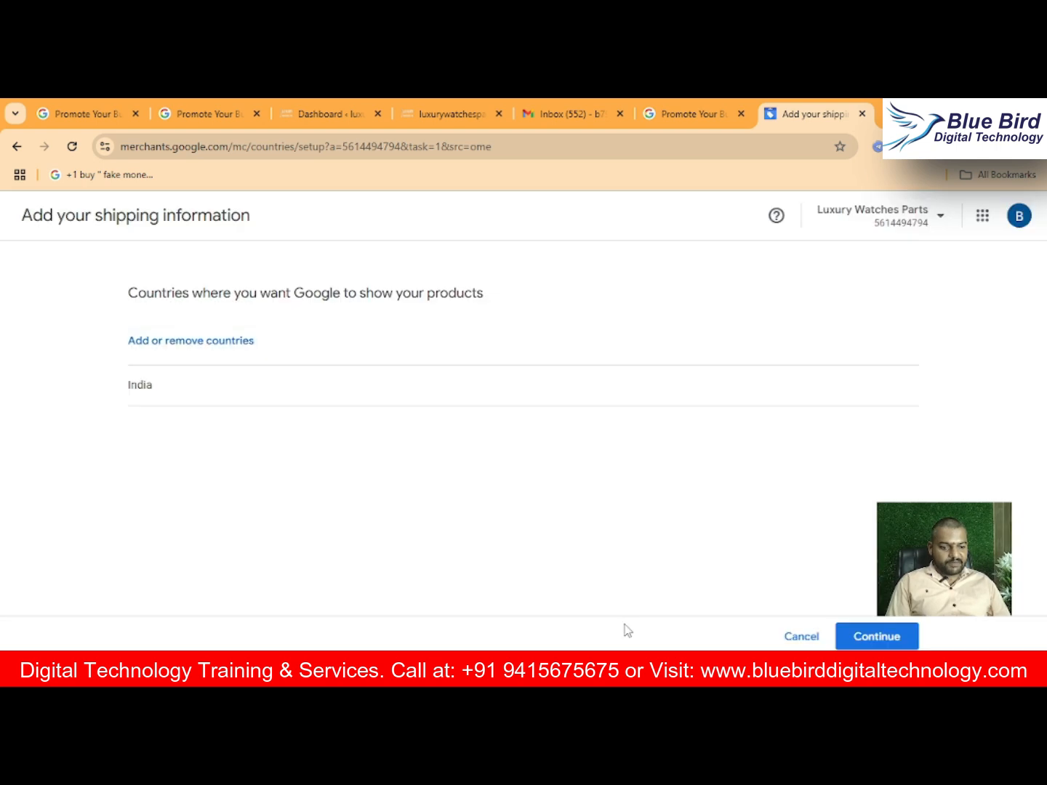
click(862, 636)
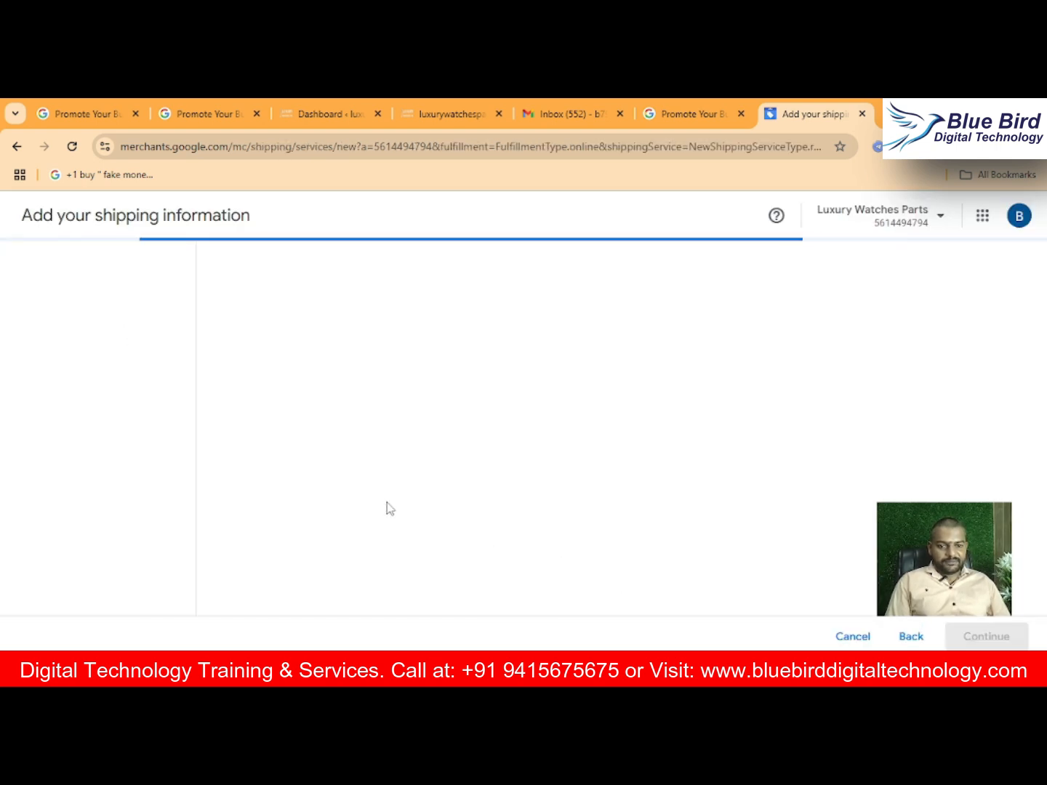
- Tick 'Select all added countries' so the shipping policy covers India, then continue
scroll(507, 393, down, 1)
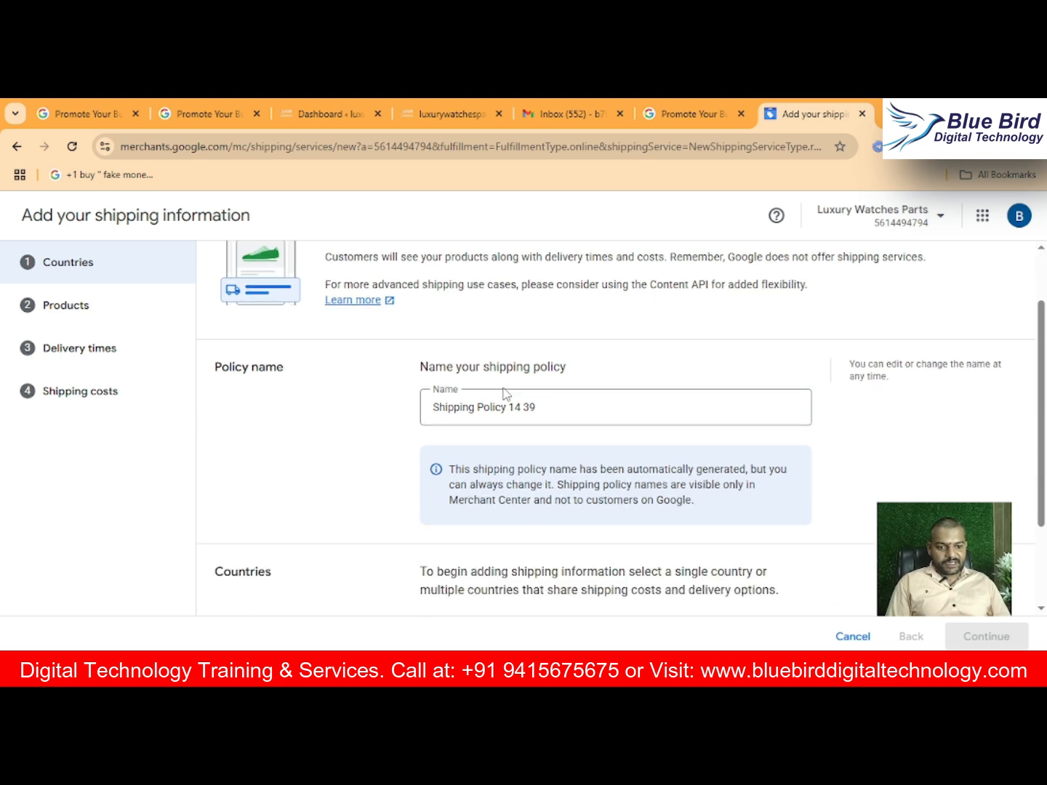
scroll(516, 432, down, 2)
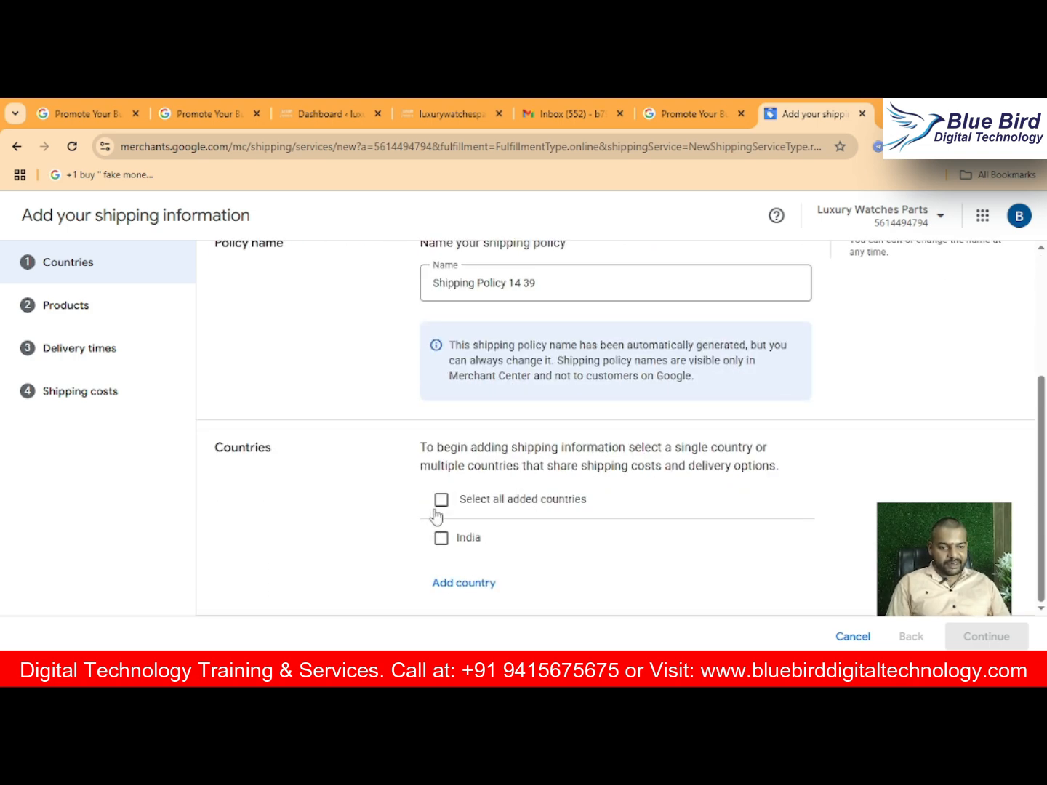
click(442, 500)
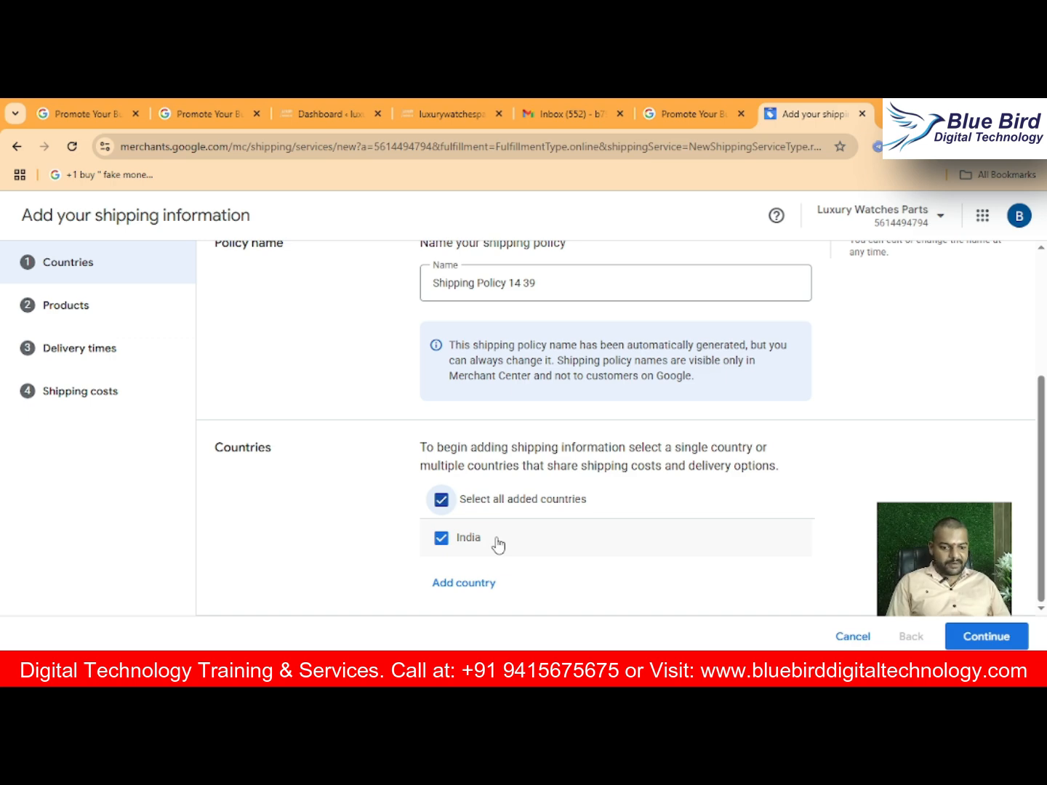
scroll(666, 498, up, 3)
scroll(670, 482, down, 3)
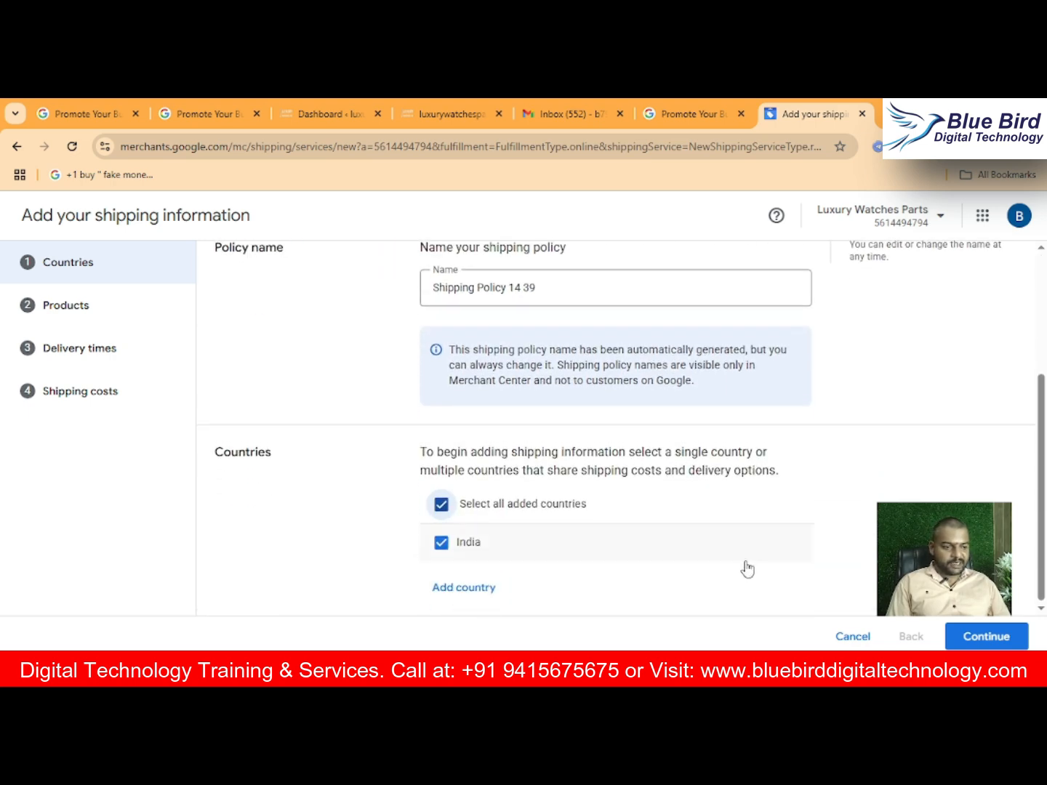
click(975, 637)
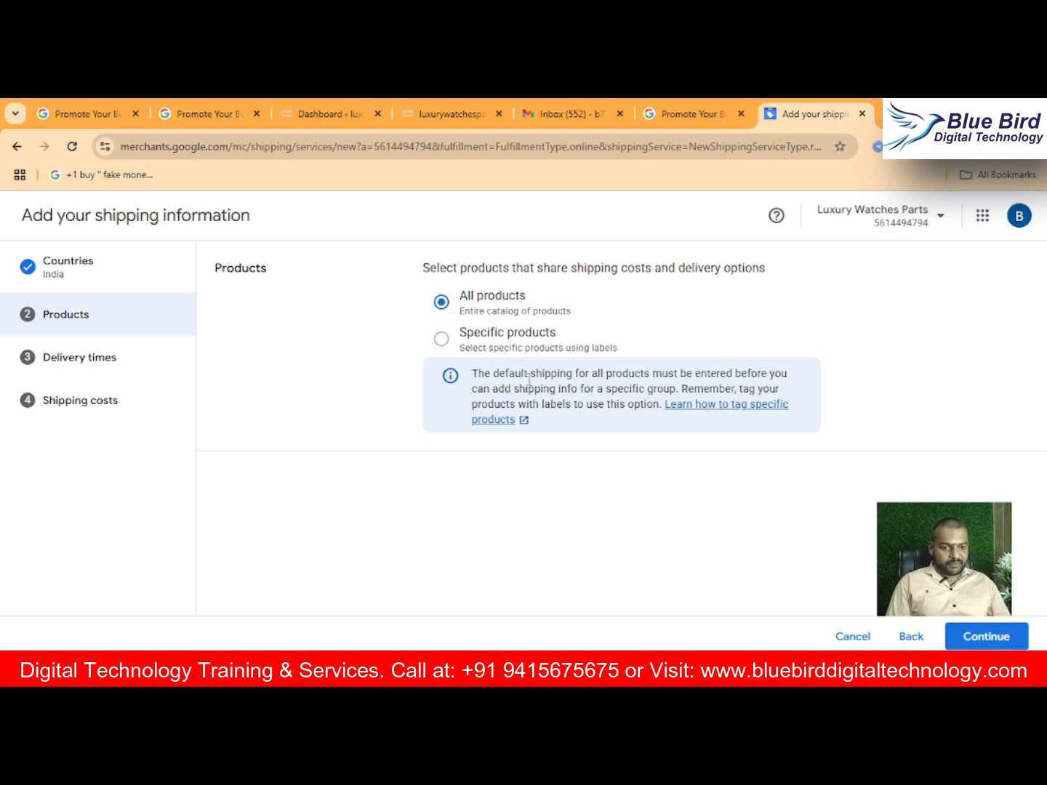
- Keep All products and set the order cut-off timezone to (GMT+05:30) India Standard Time
click(997, 637)
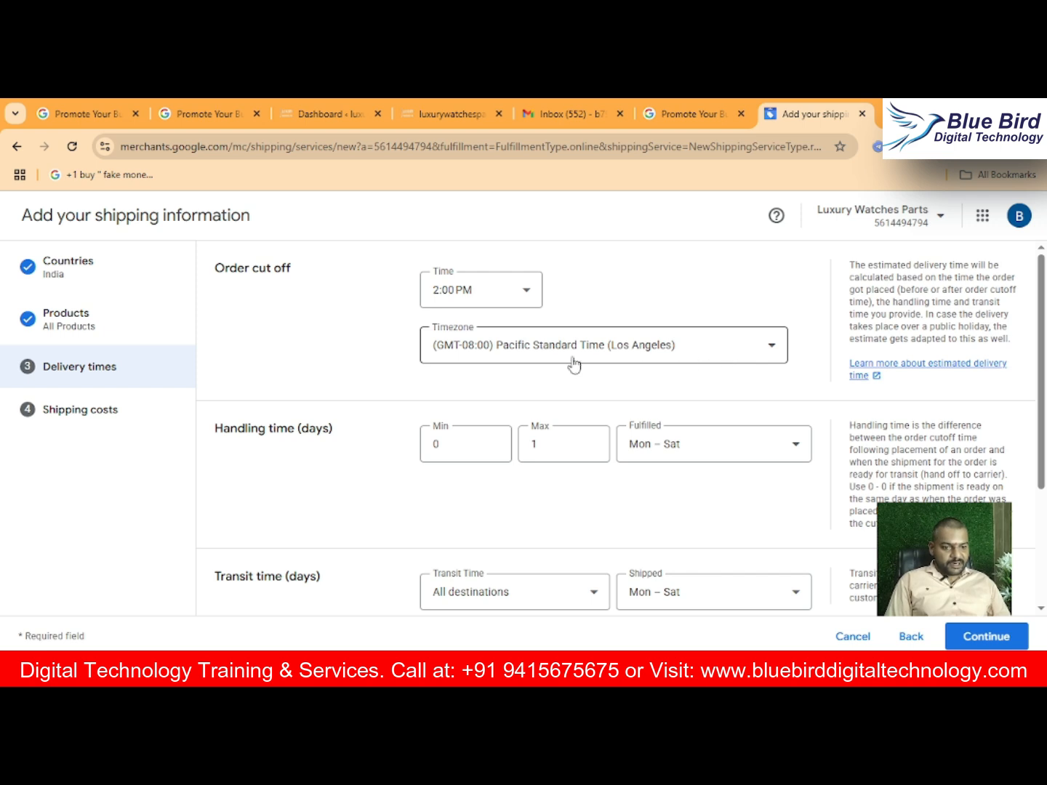
click(763, 346)
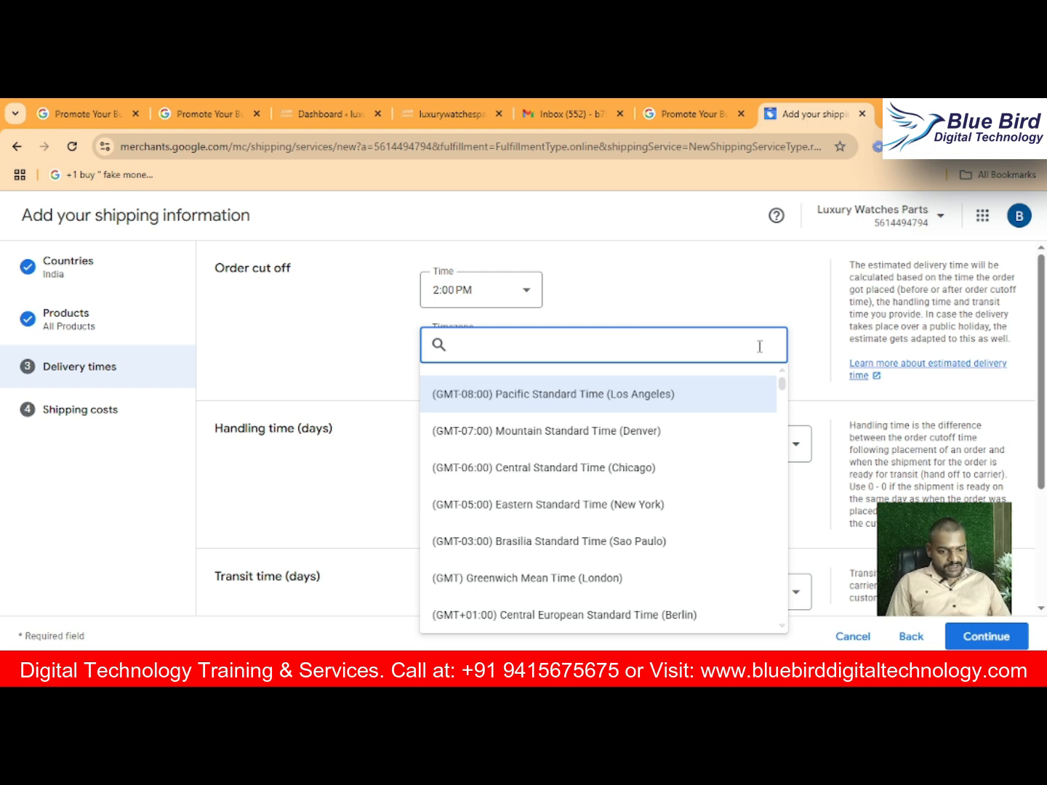
scroll(669, 513, down, 3)
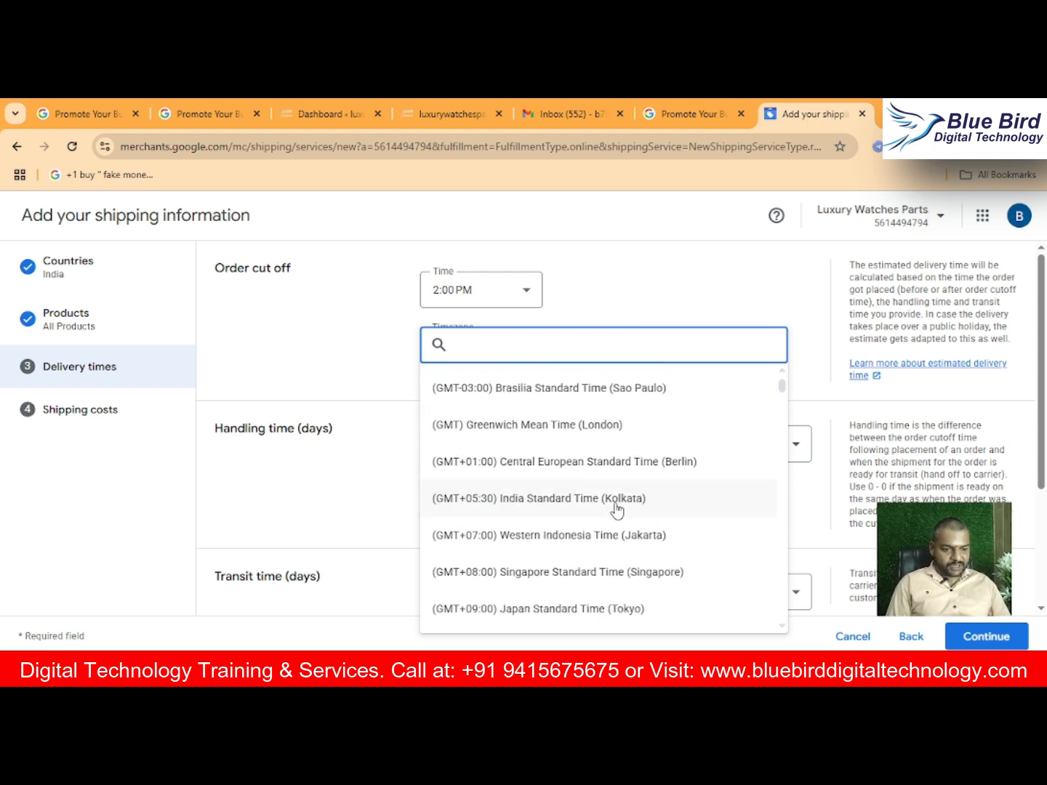
click(617, 502)
- Change the maximum handling time to 7, giving 0–7 business days, Mon–Sat
click(557, 449)
key(BackSpace)
text(7)
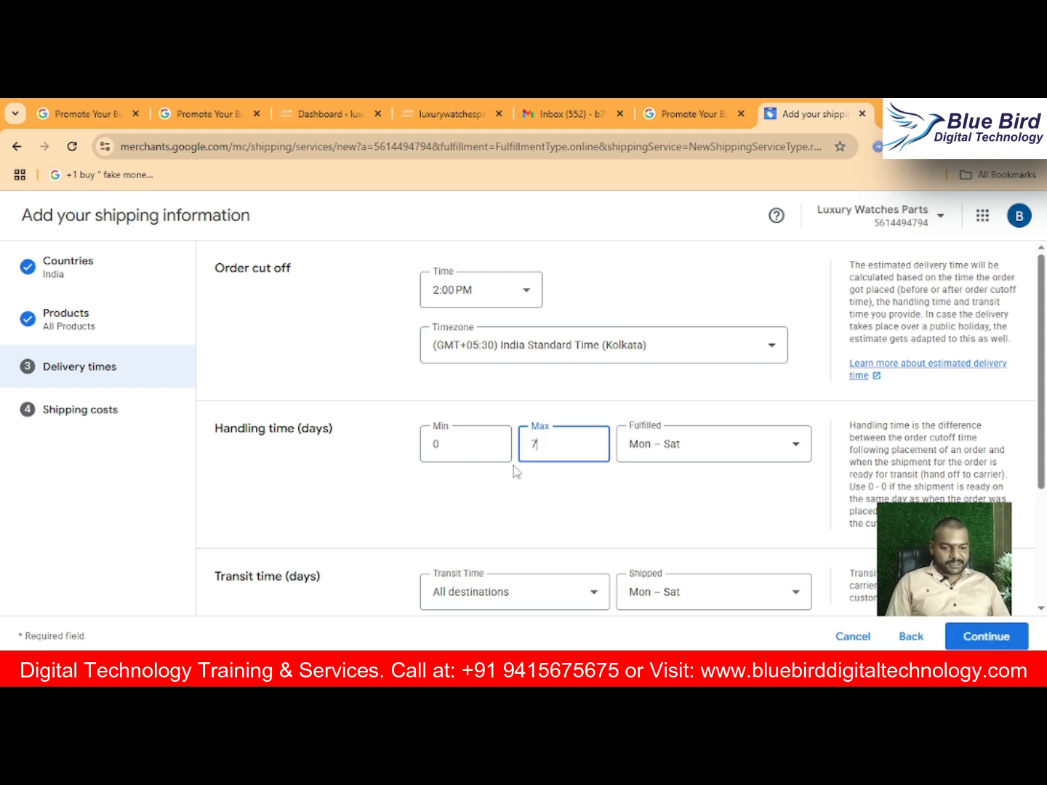
scroll(513, 471, down, 2)
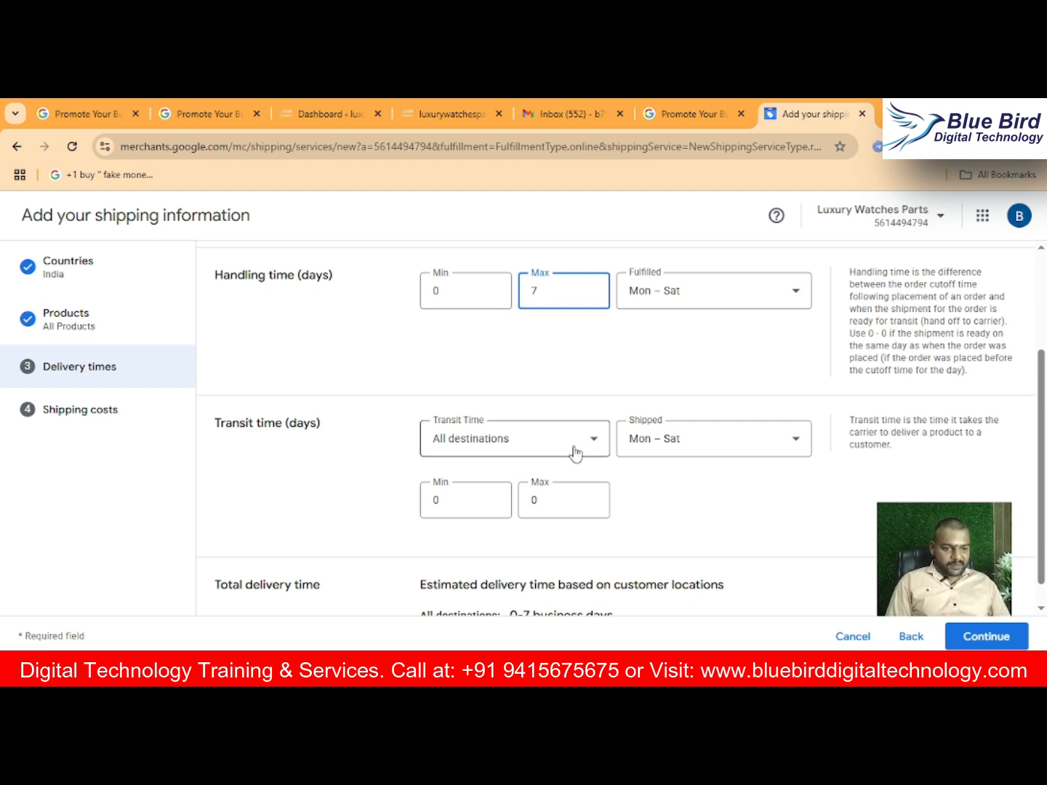
scroll(582, 462, down, 1)
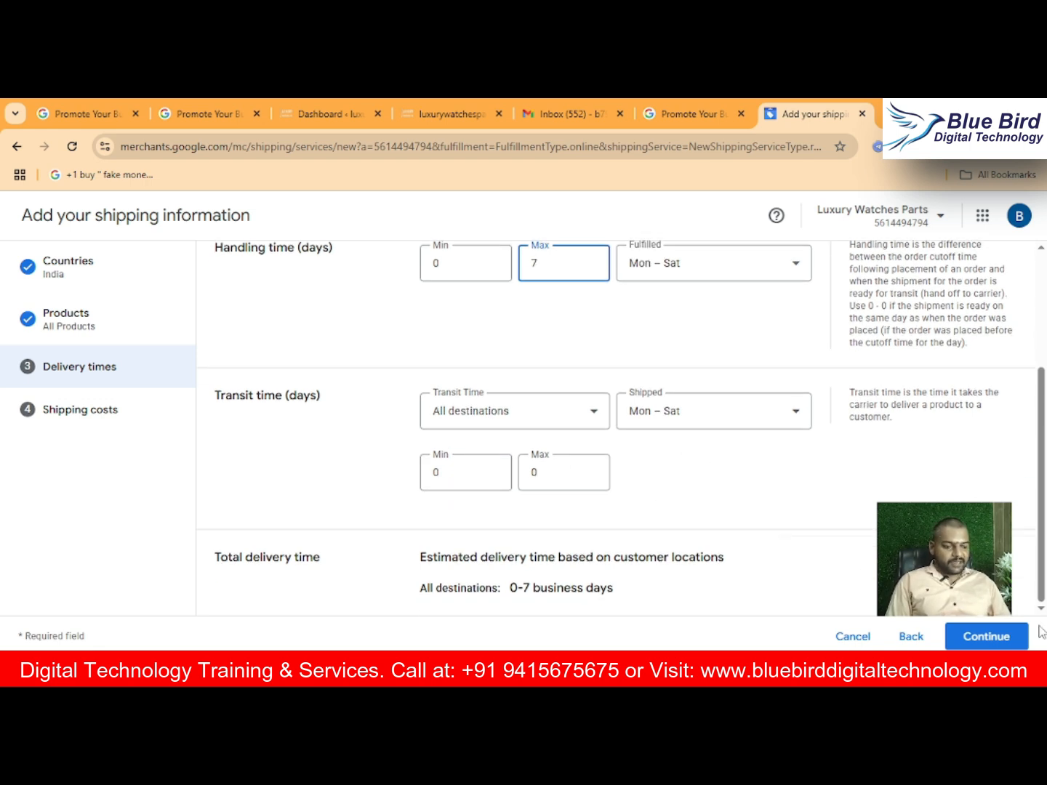
click(987, 637)
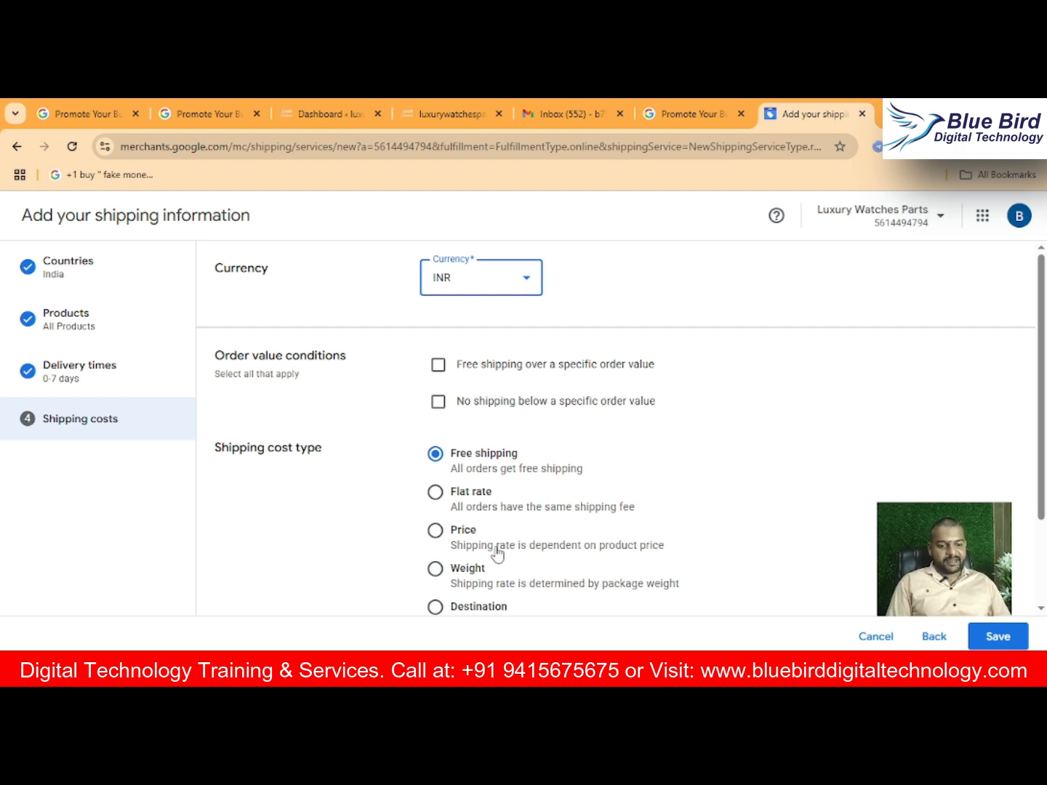
- Keep INR currency and Free shipping, and save the India shipping policy
scroll(497, 553, down, 2)
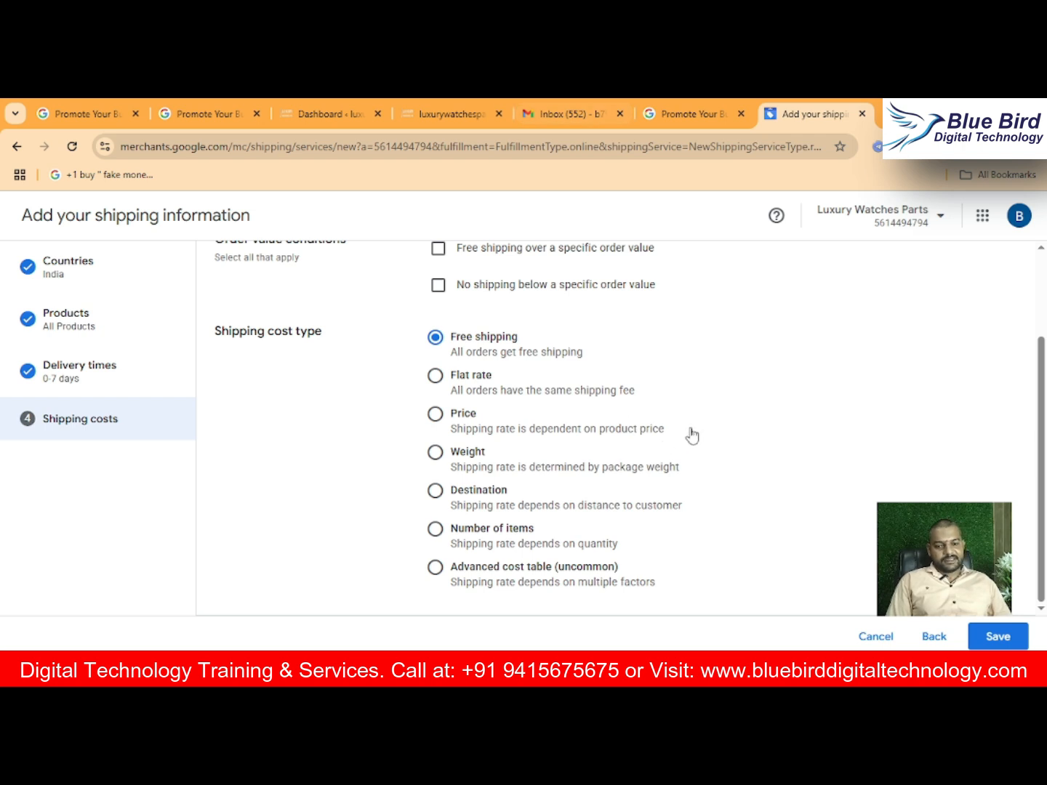
scroll(540, 493, up, 1)
scroll(540, 480, up, 2)
scroll(539, 471, down, 2)
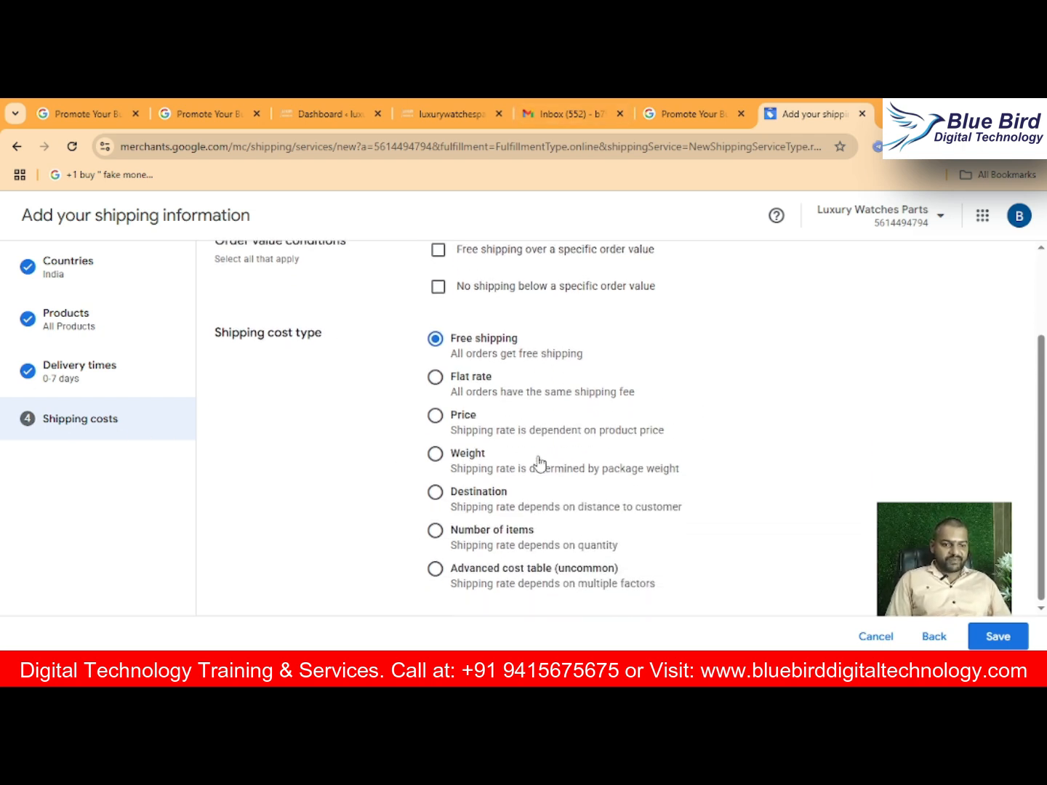
click(997, 634)
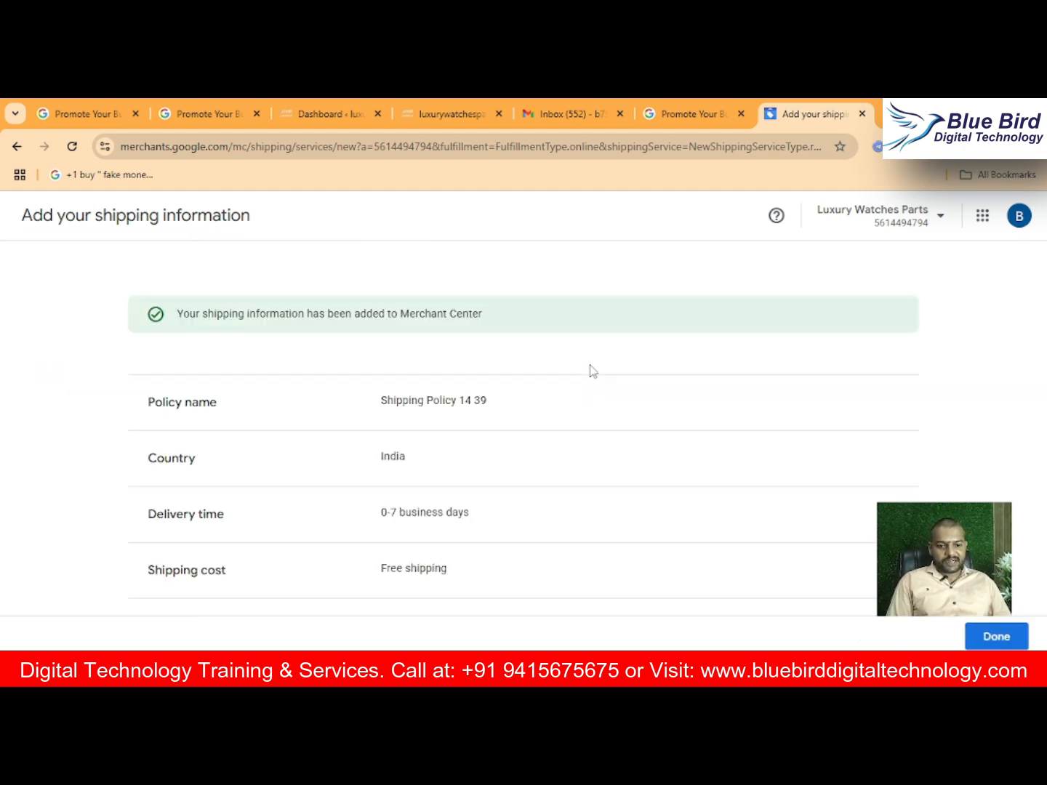
- Close the shipping-added confirmation and review the updated Overview setup checklist
click(992, 635)
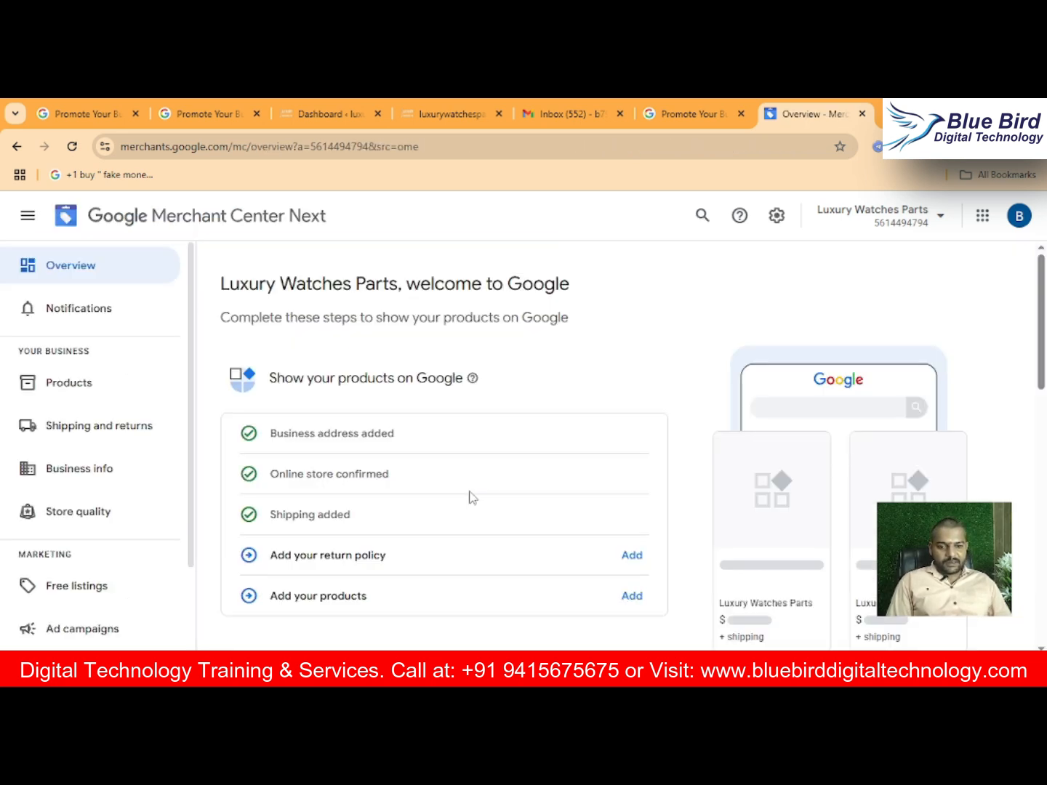
scroll(465, 488, down, 3)
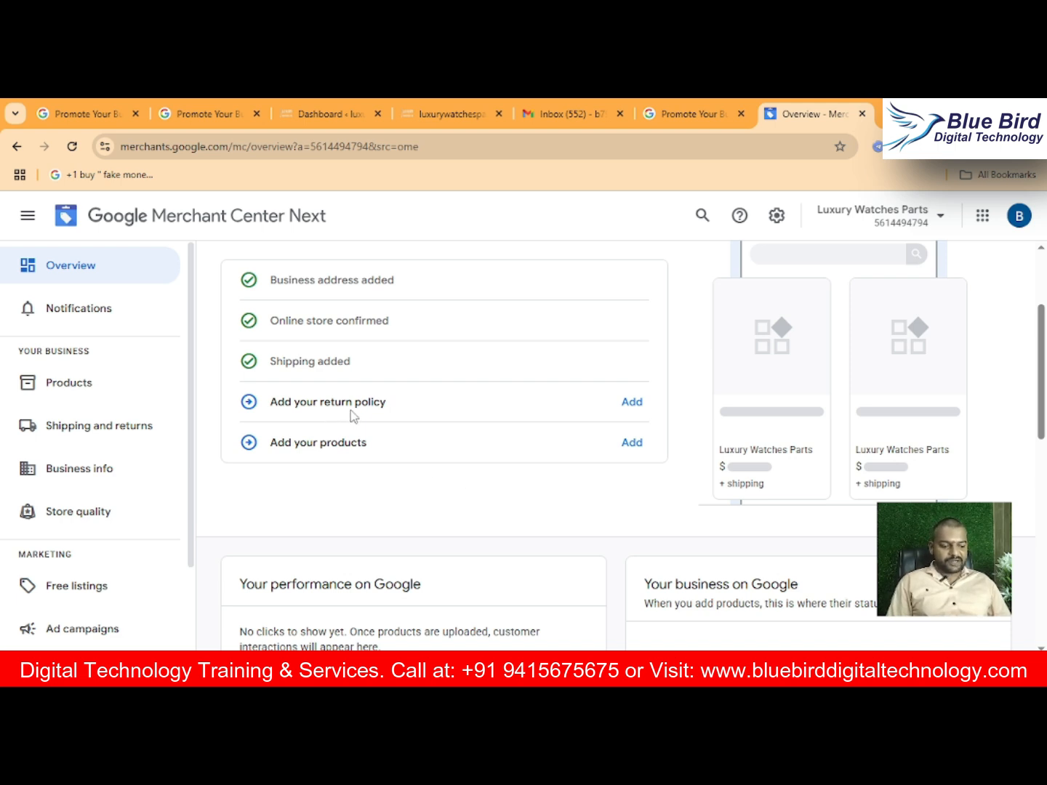
- Choose Add beside 'Add your return policy' in the Overview checklist
click(632, 414)
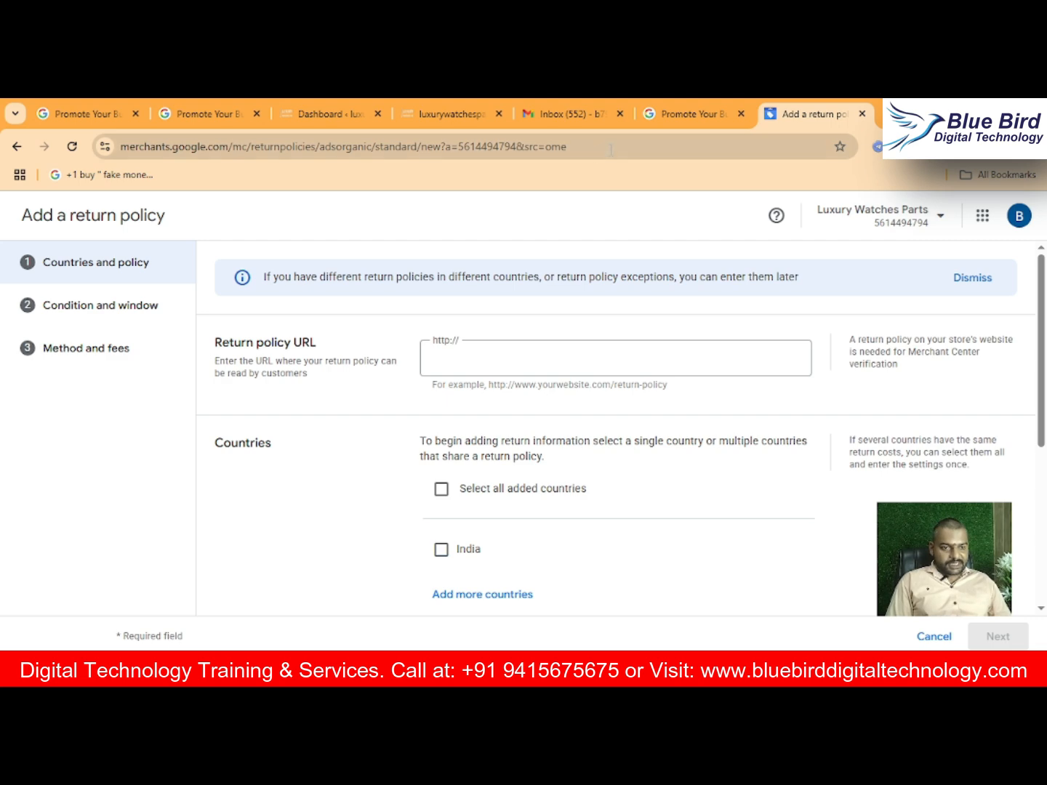
- Copy the full terms-and-conditions page URL from the luxurywatchesparts.com store tab
click(452, 117)
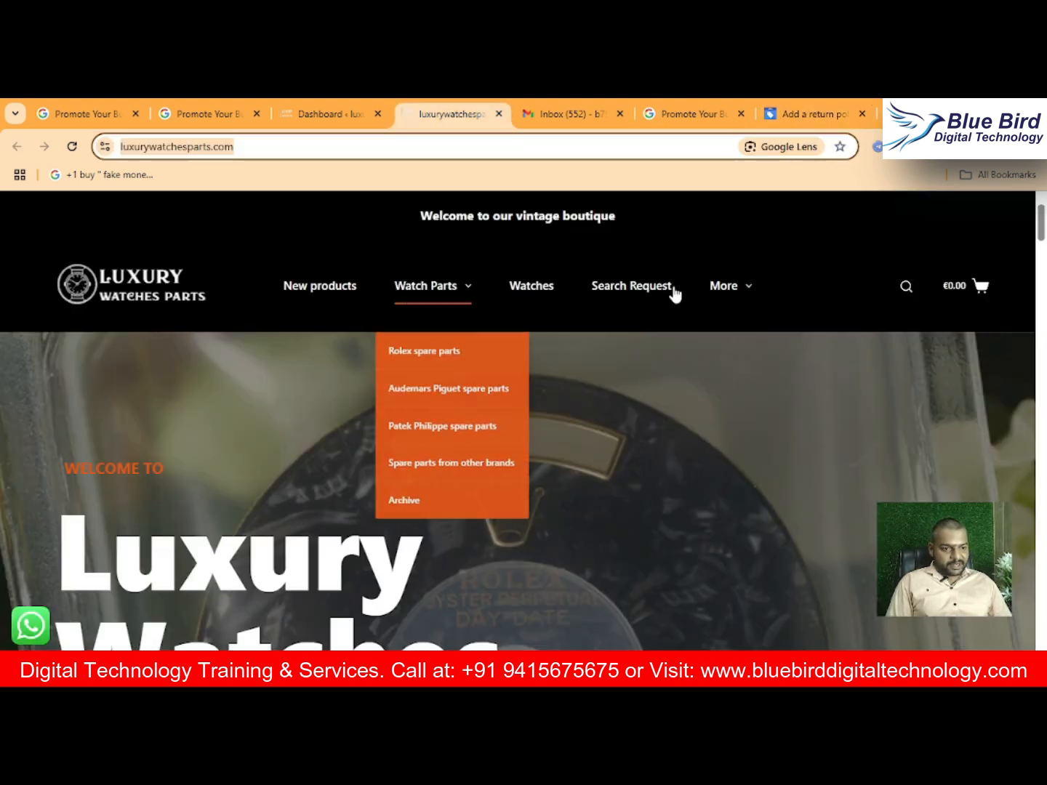
scroll(520, 285, down, 10)
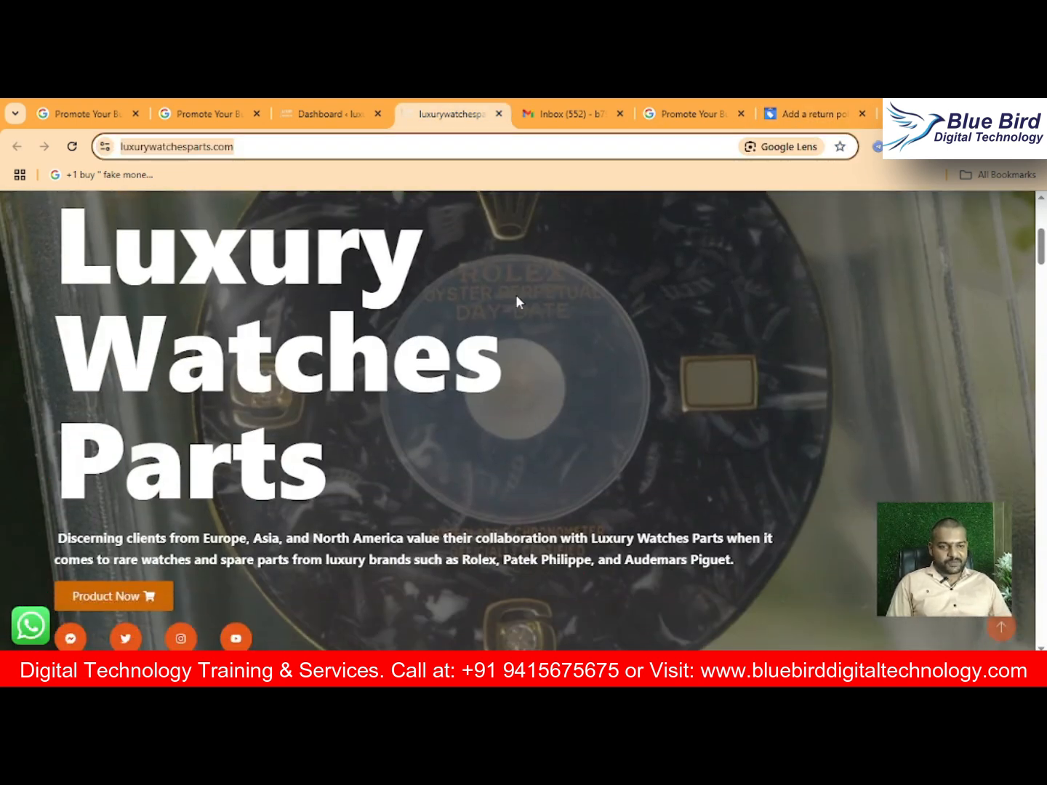
scroll(498, 326, down, 15)
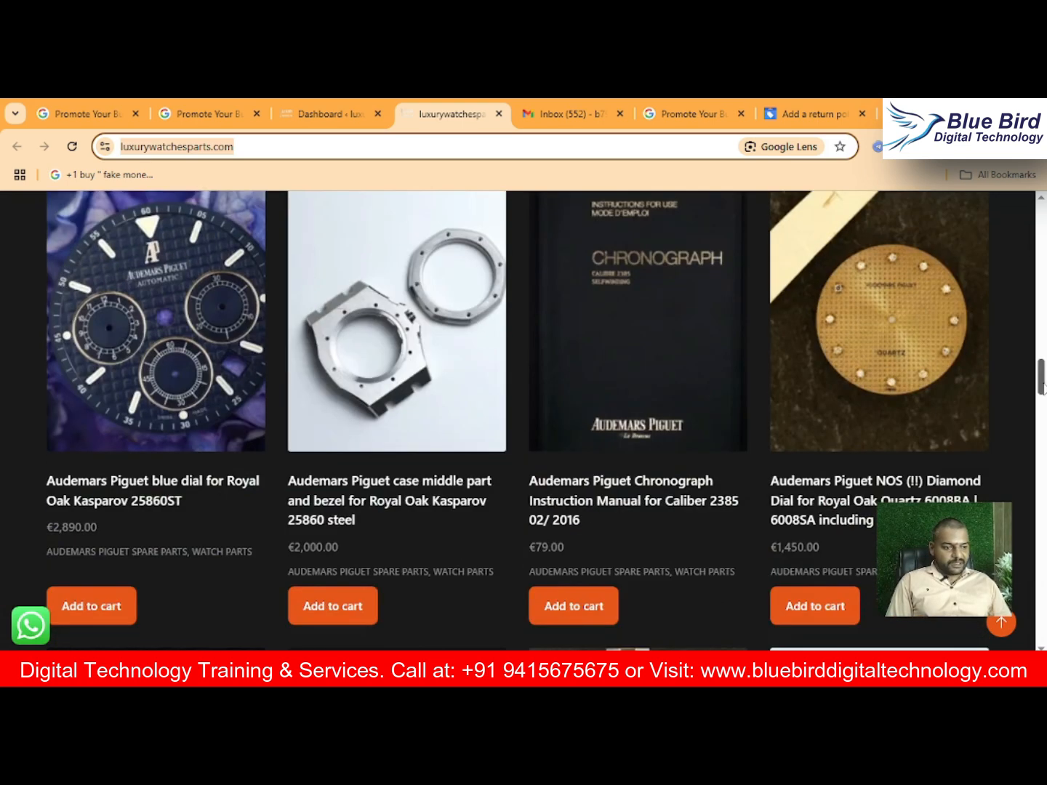
drag(1044, 388, 1042, 622)
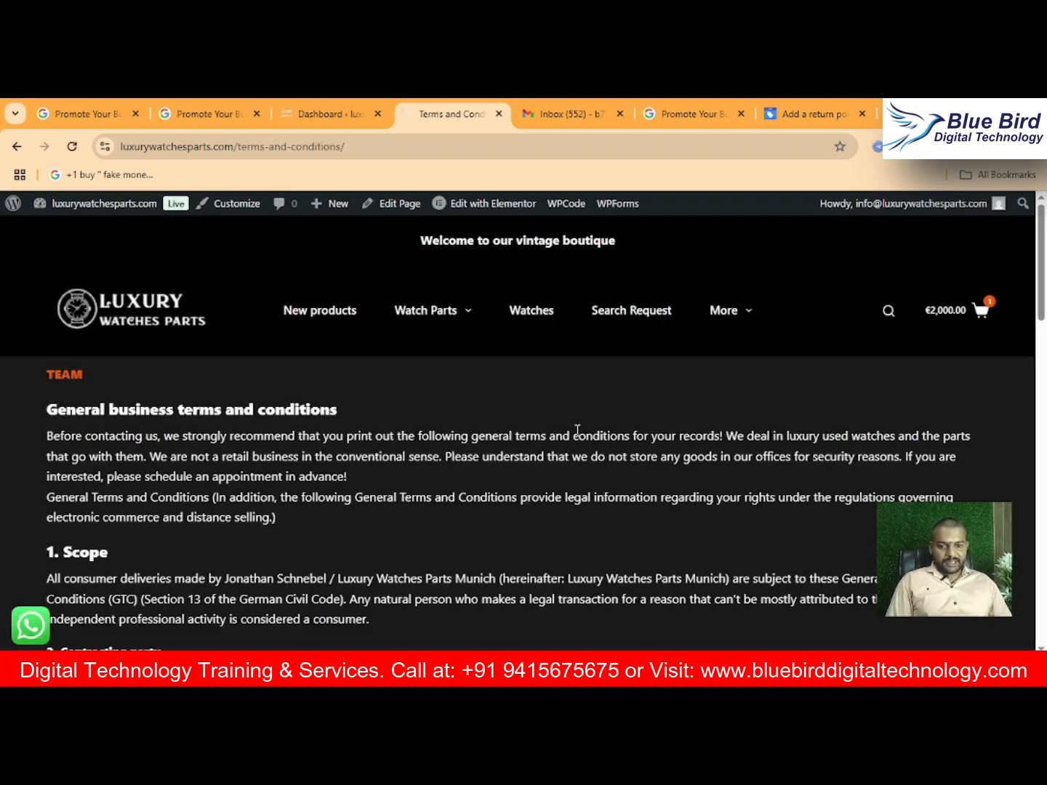
click(367, 145)
click(379, 150)
drag(417, 153, 106, 165)
key(ctrl+c)
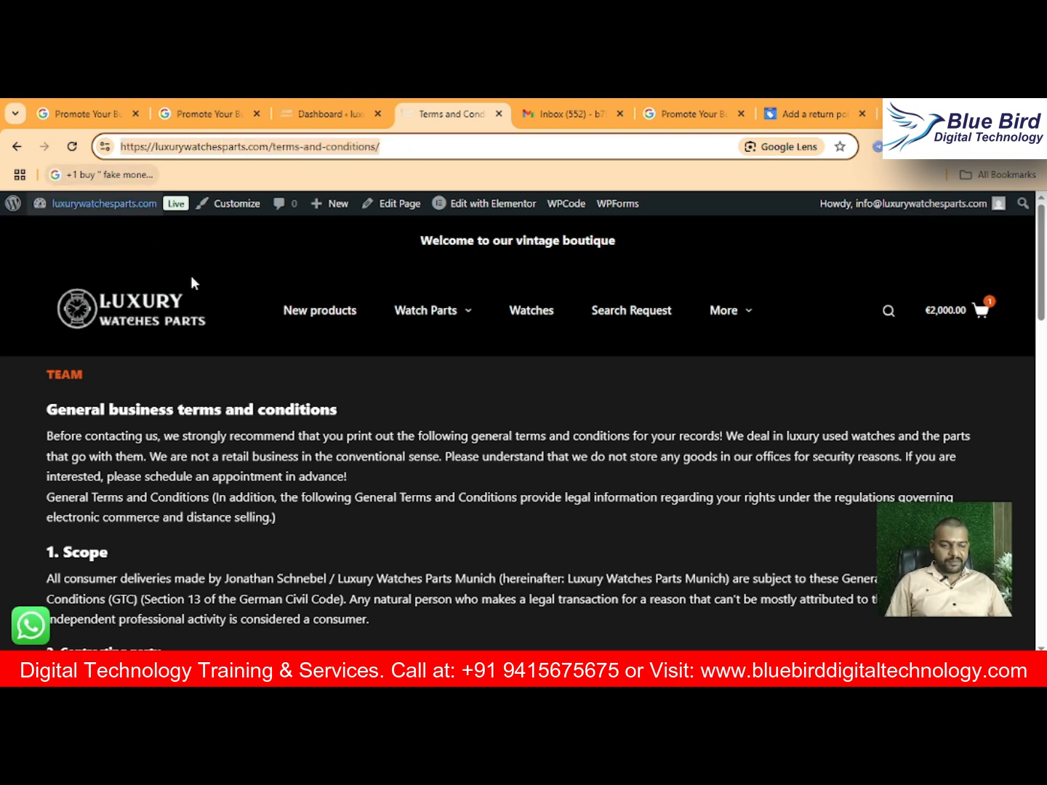
click(803, 114)
- Paste the terms-and-conditions URL, apply it to India, and accept returns for defective products only
click(466, 352)
key(ctrl+v)
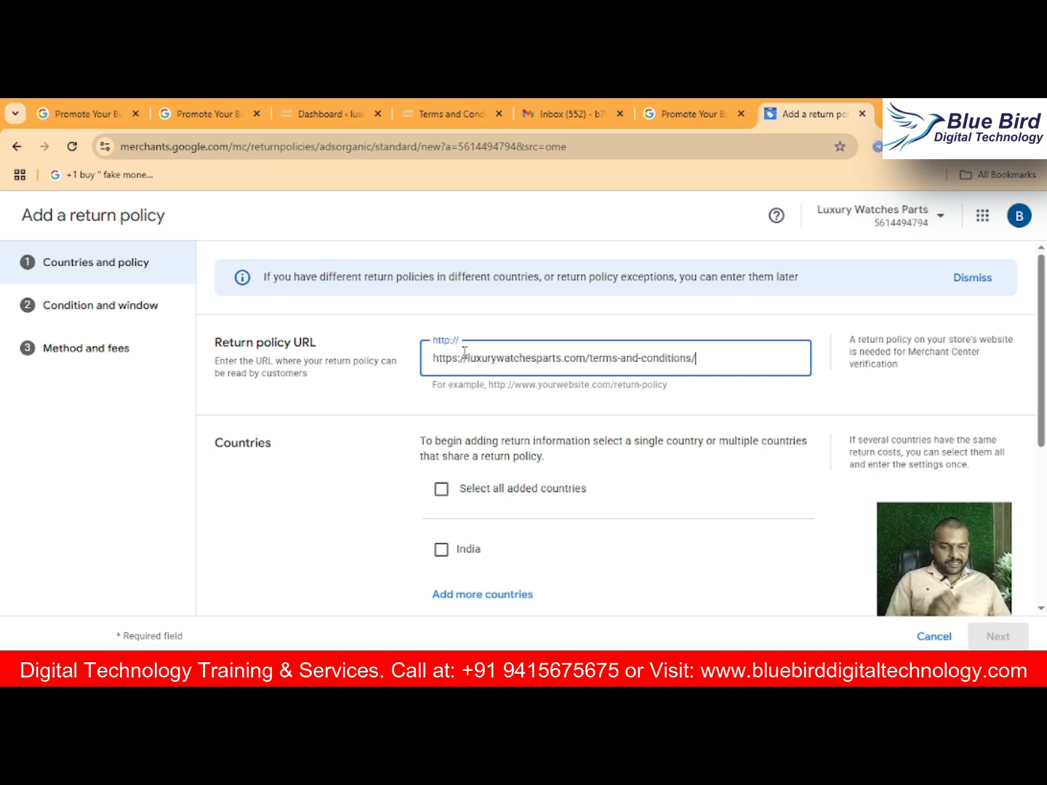
click(436, 495)
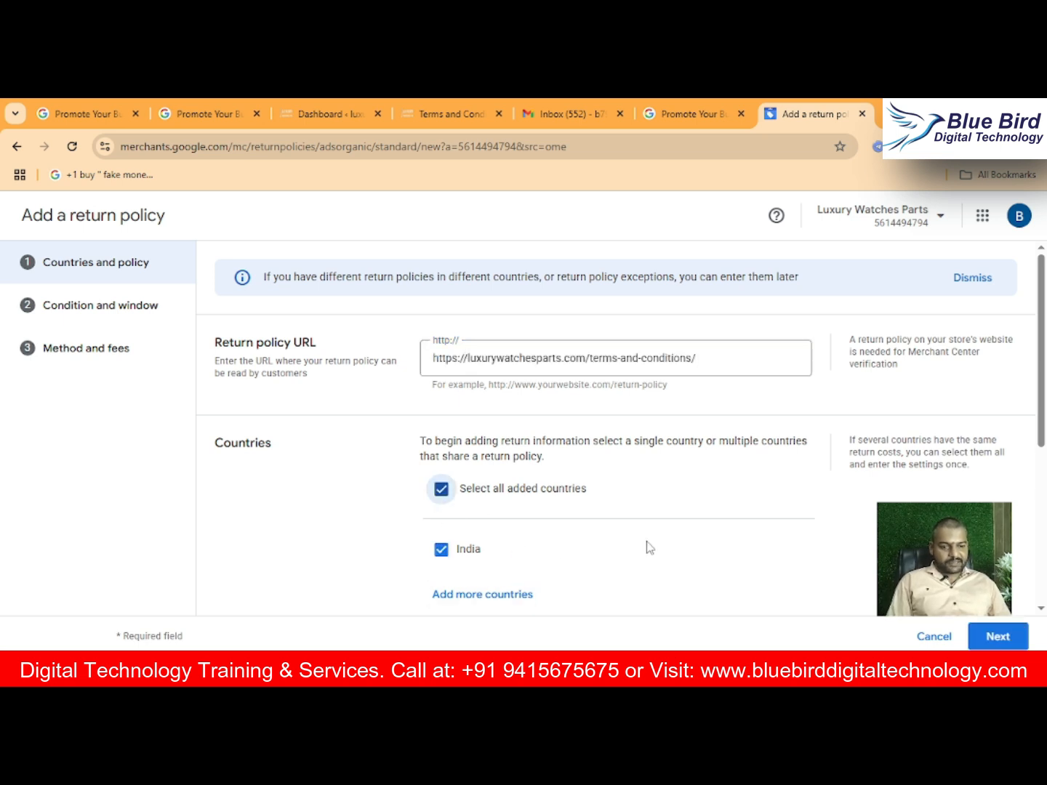
scroll(655, 560, down, 4)
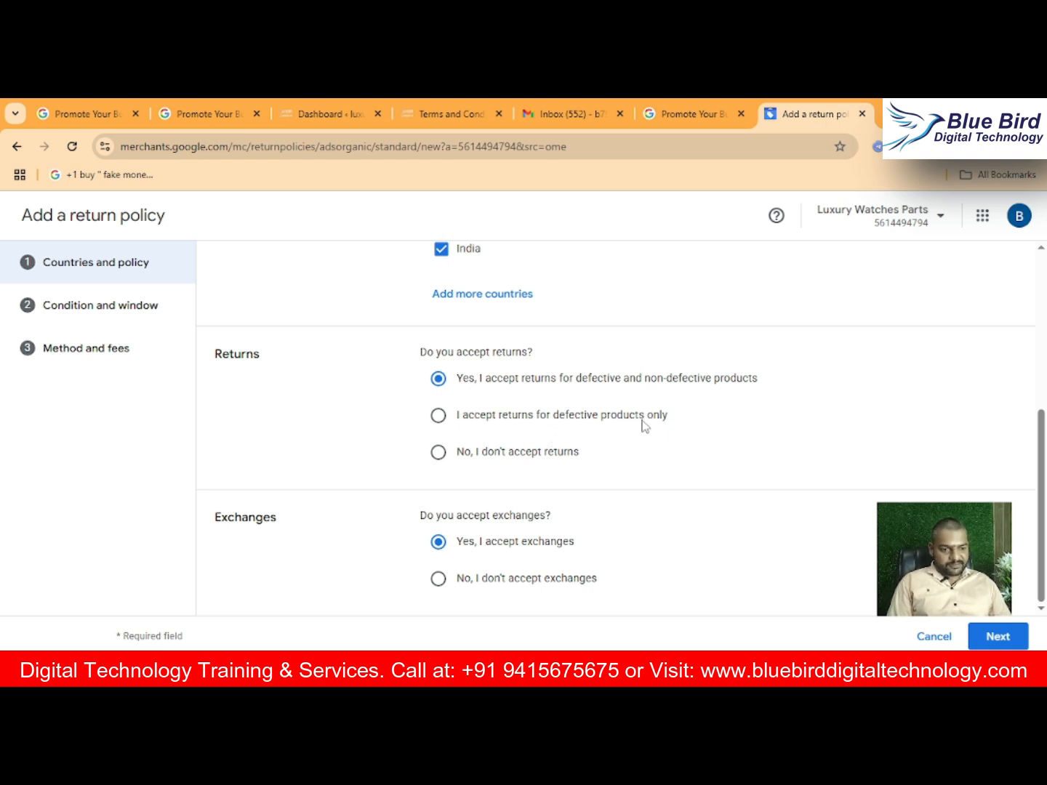
click(440, 420)
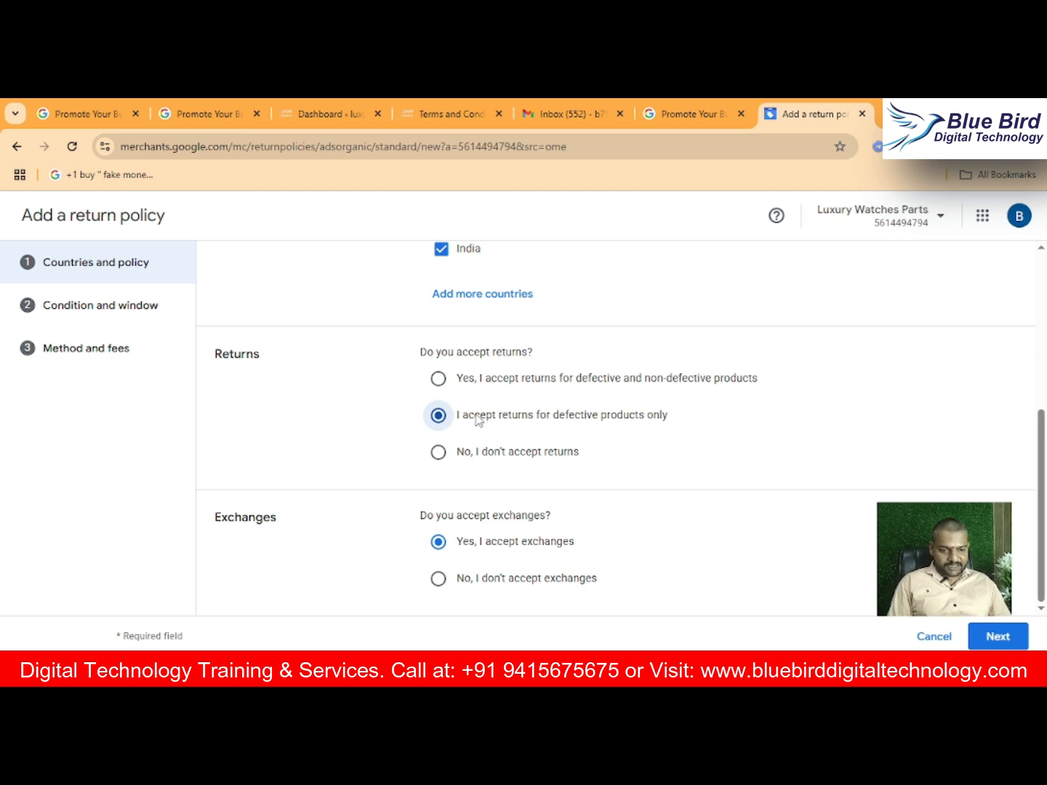
click(999, 639)
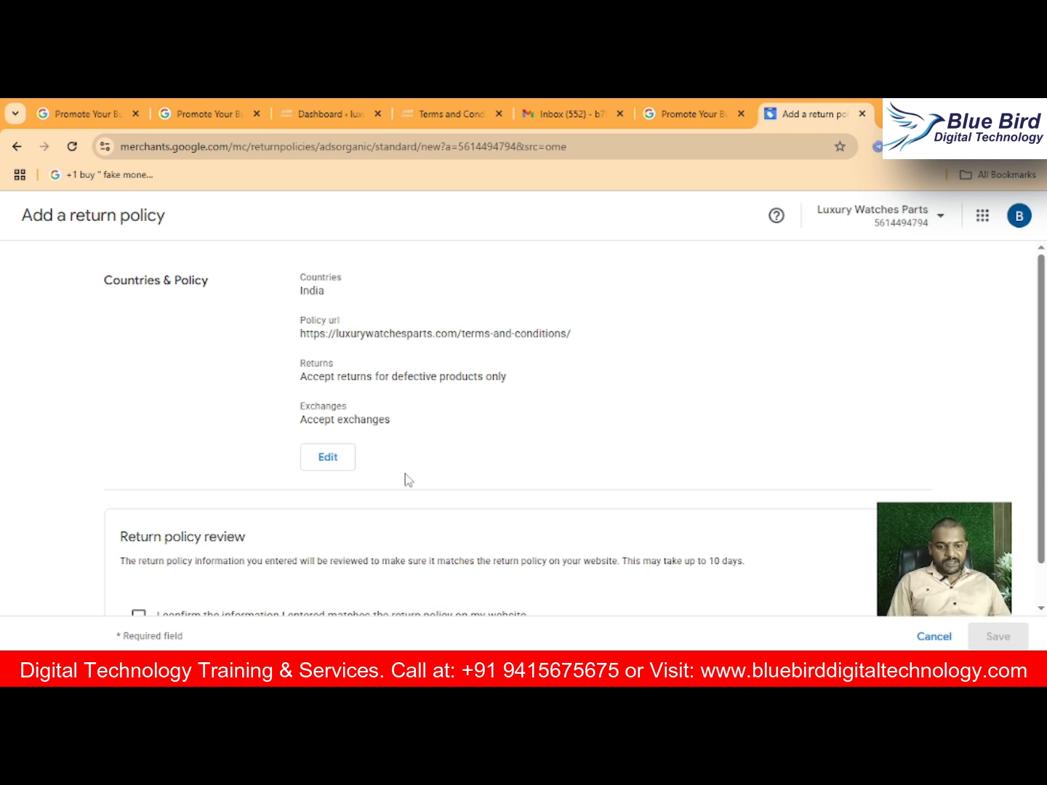
- Tick the 'matches the return policy on my website' confirmation and save the return policy
scroll(406, 480, down, 1)
scroll(269, 482, up, 1)
scroll(270, 482, down, 1)
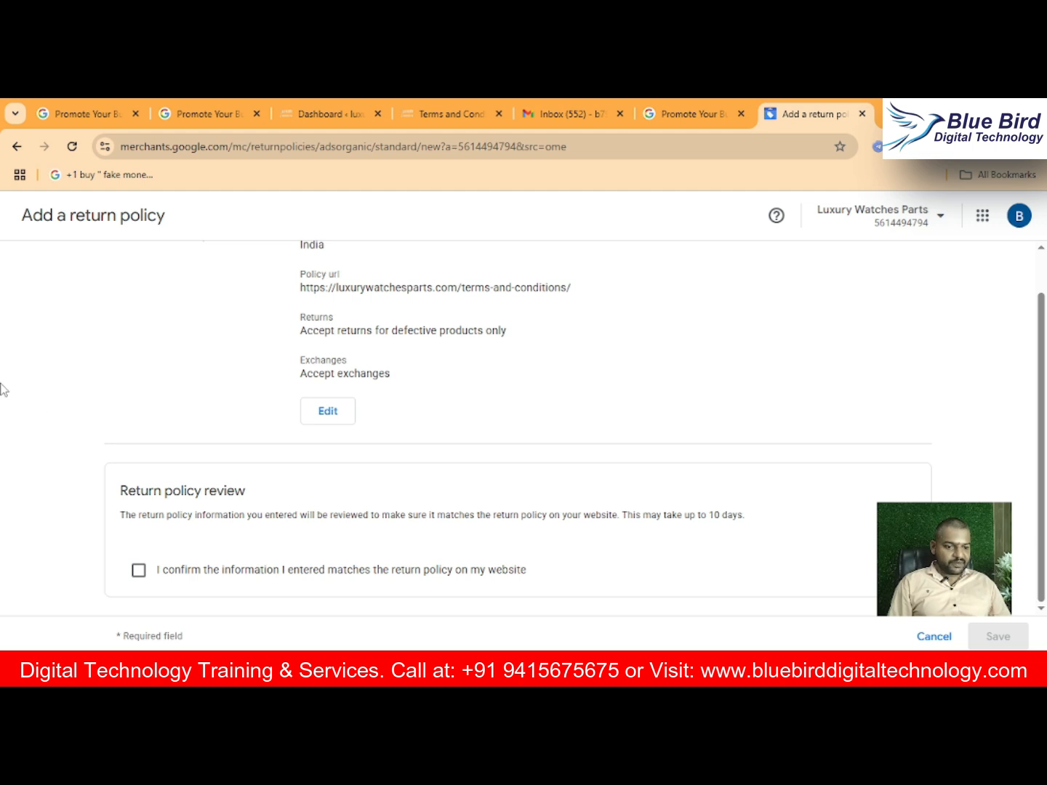
click(139, 573)
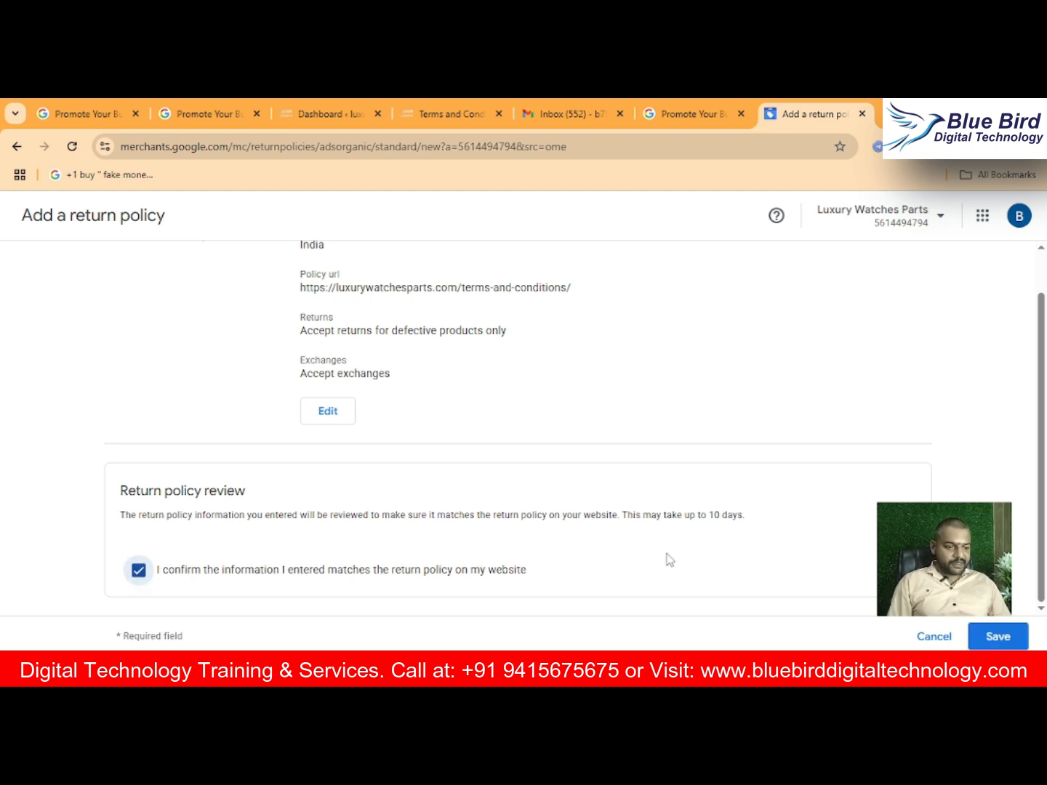
click(1015, 638)
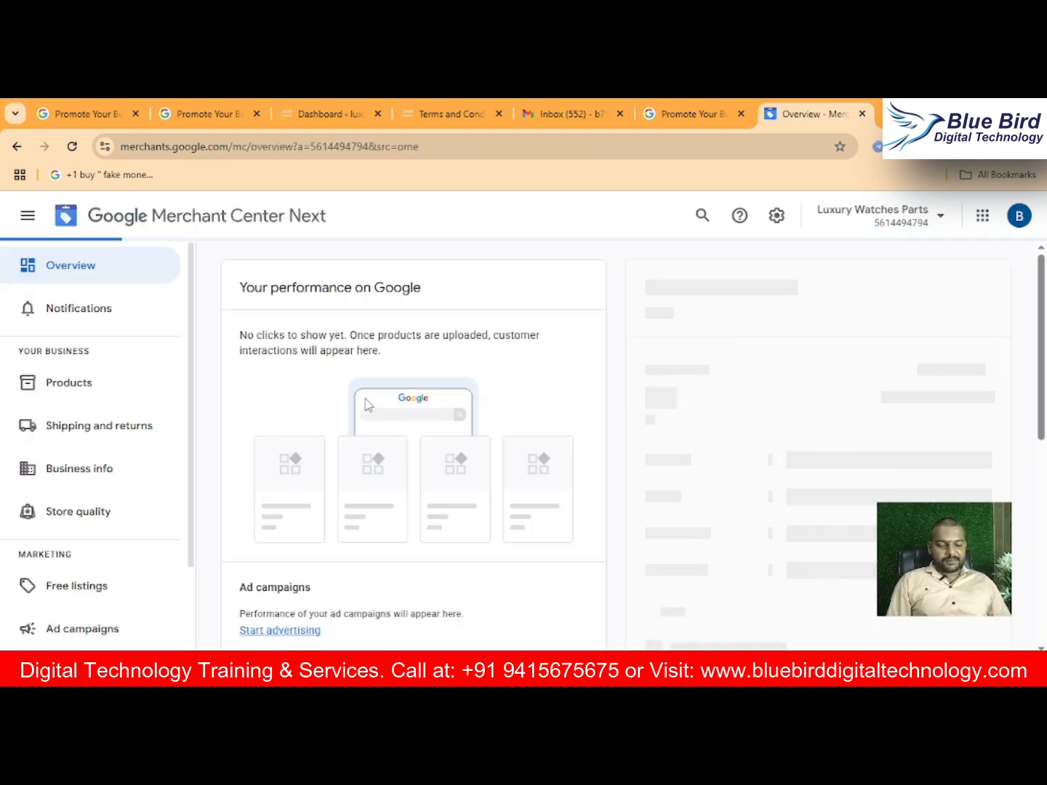
scroll(377, 404, down, 4)
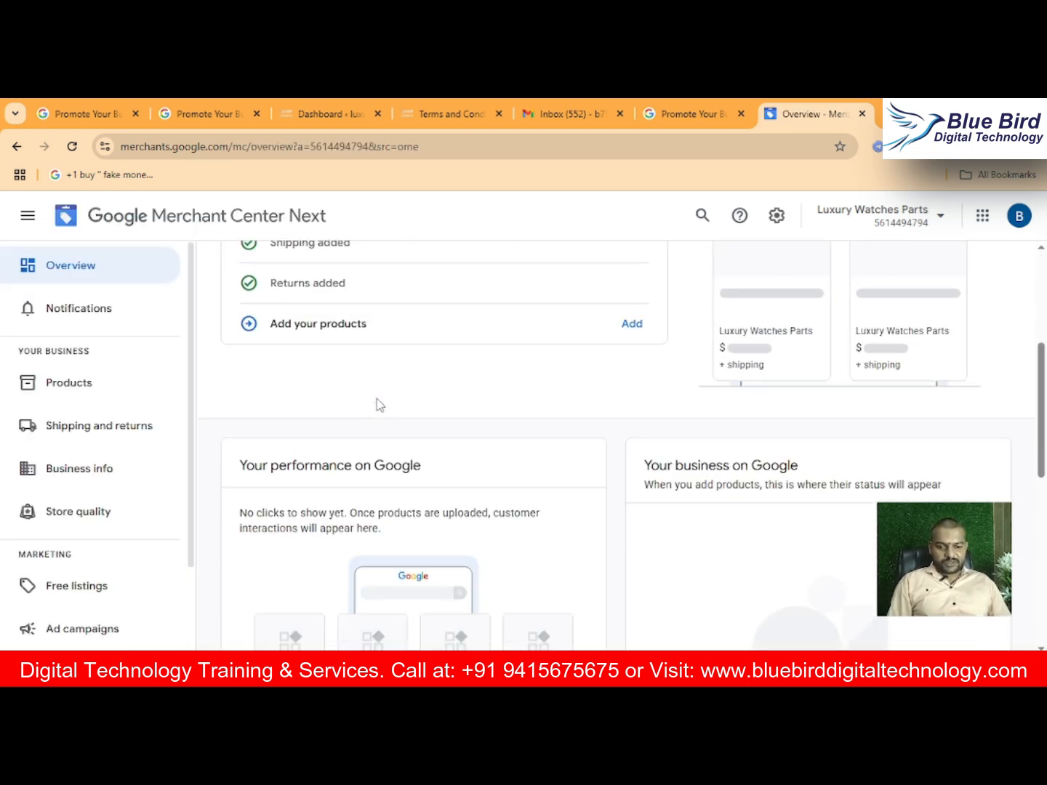
scroll(377, 407, up, 3)
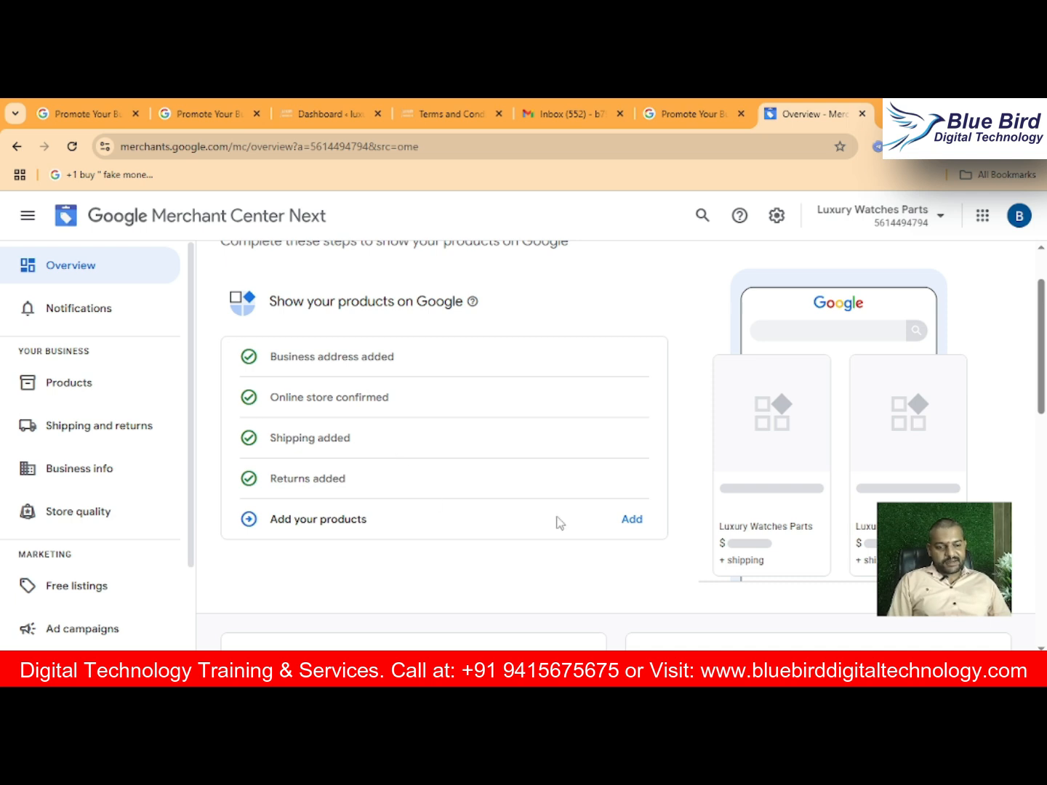
click(632, 519)
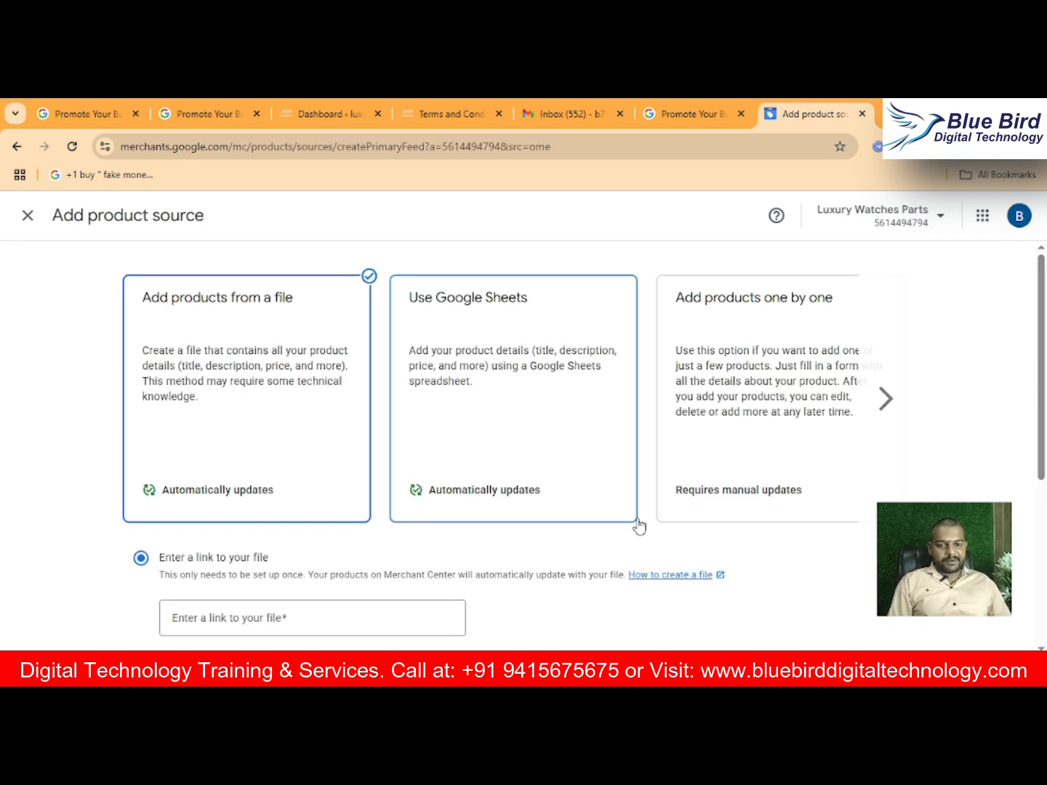
scroll(493, 467, down, 4)
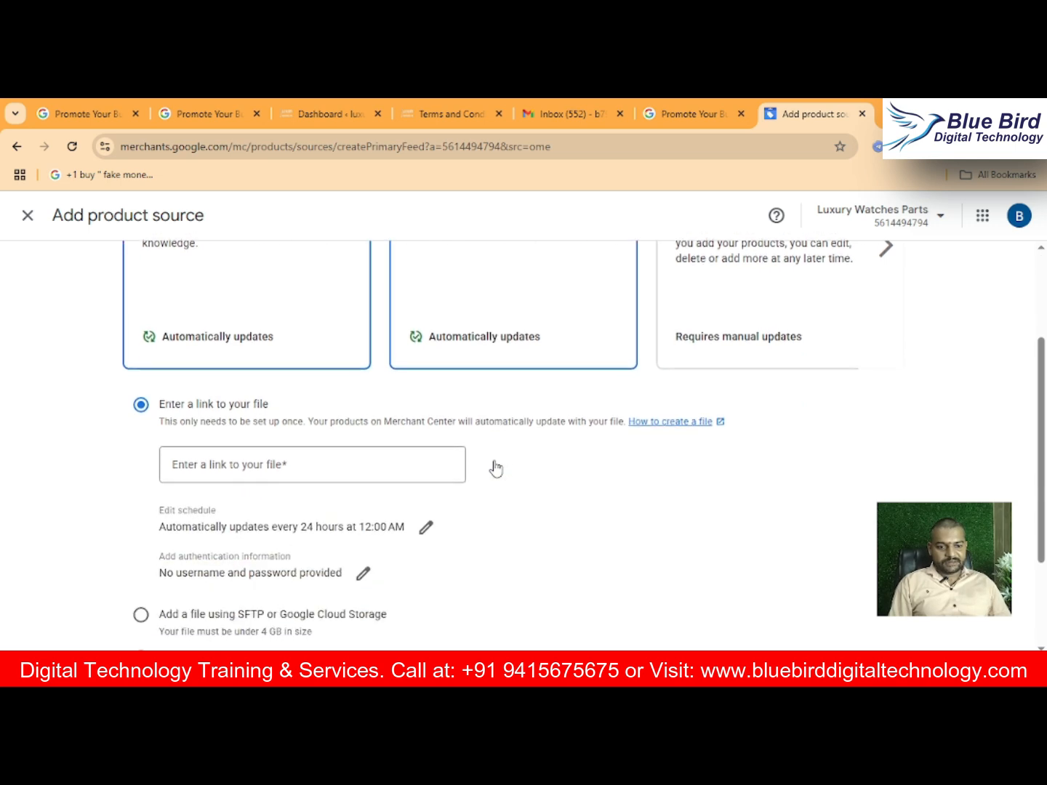
scroll(493, 468, up, 4)
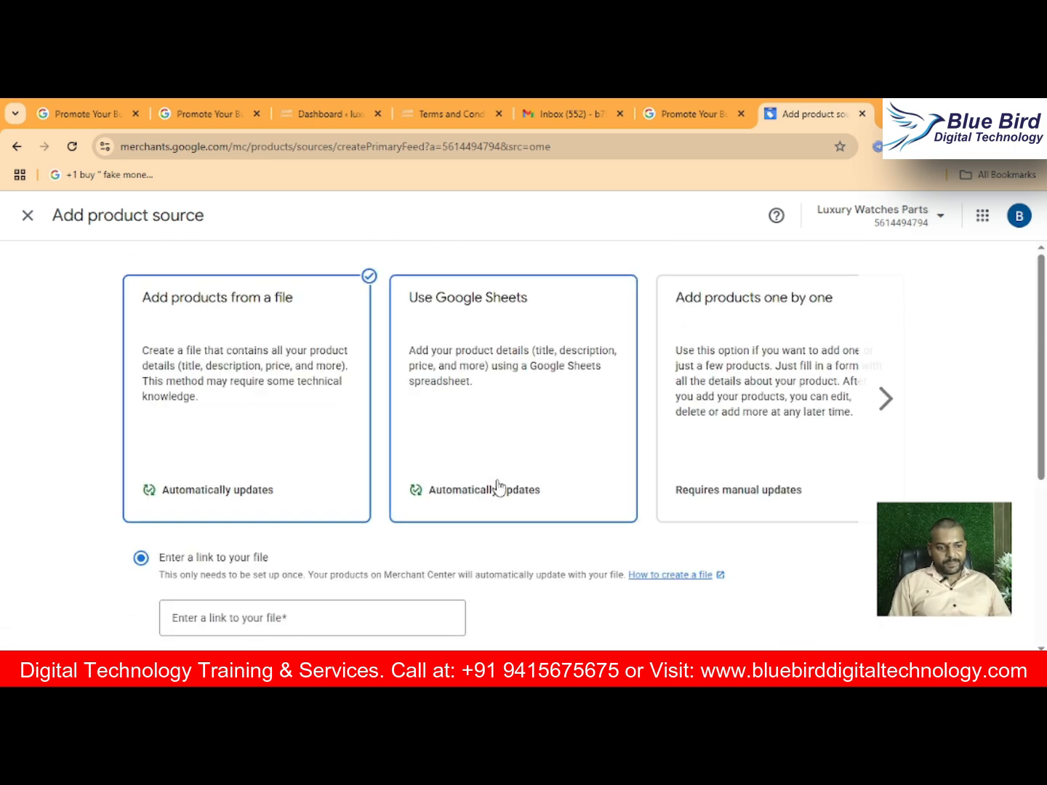
scroll(529, 494, down, 4)
scroll(530, 494, up, 2)
scroll(530, 495, up, 2)
scroll(530, 500, down, 4)
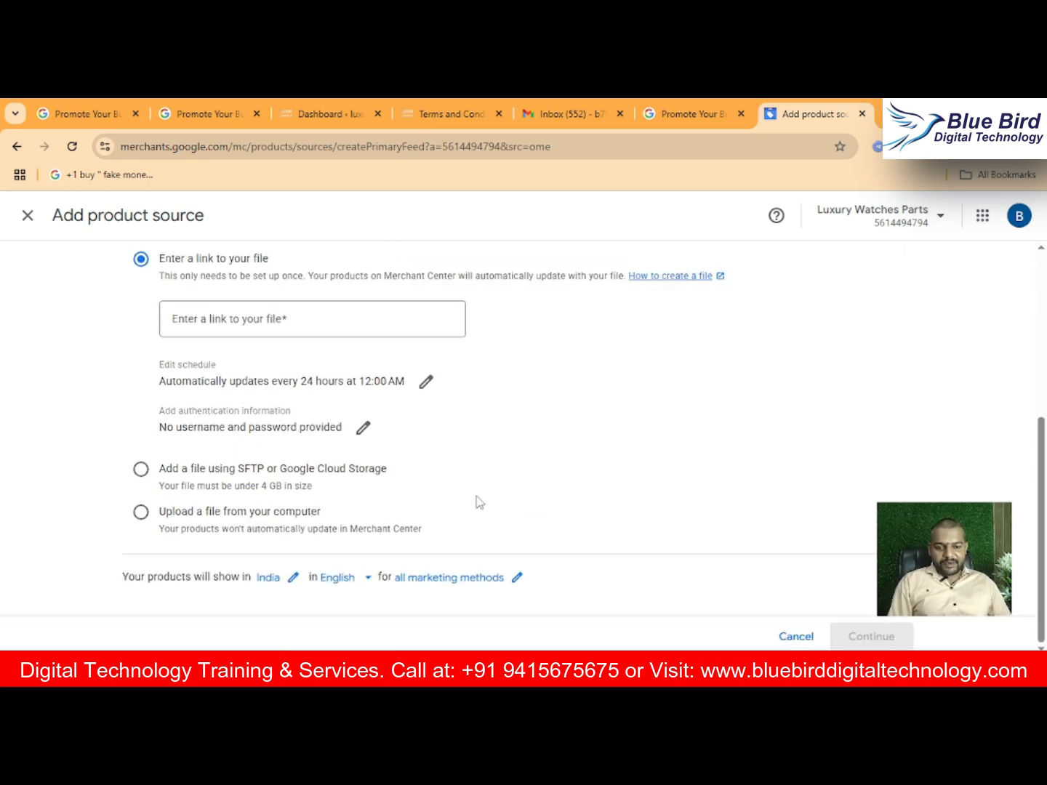
scroll(479, 501, up, 4)
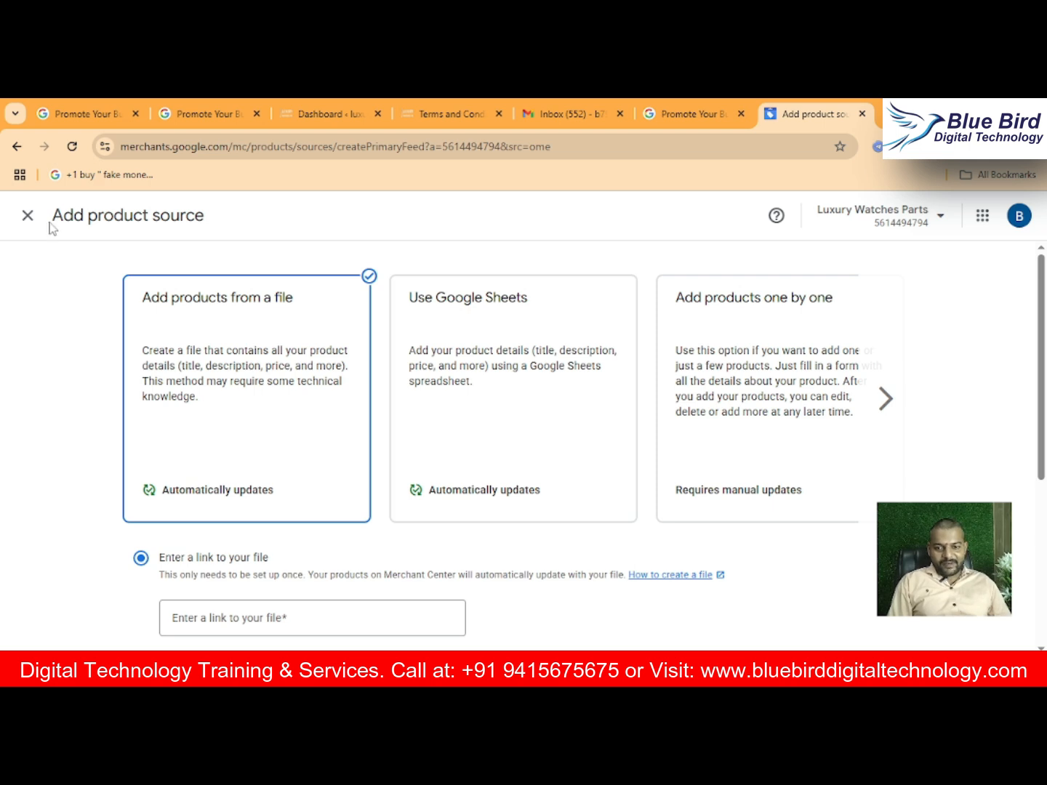
click(28, 216)
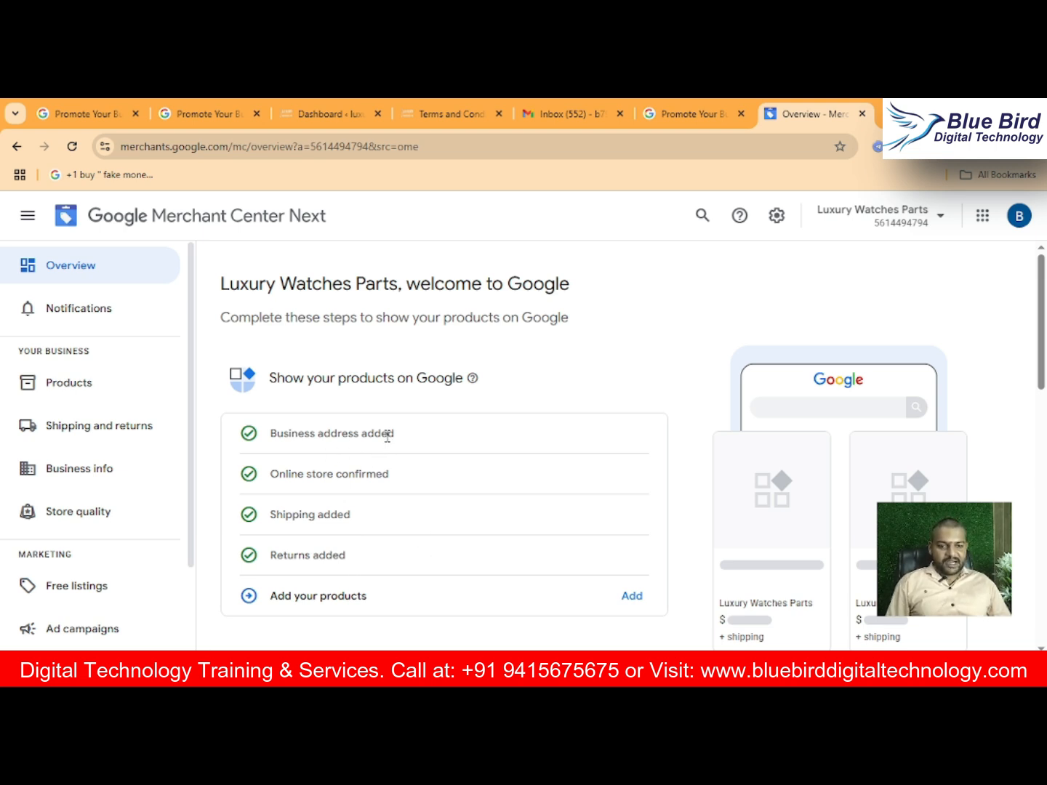
scroll(390, 447, down, 1)
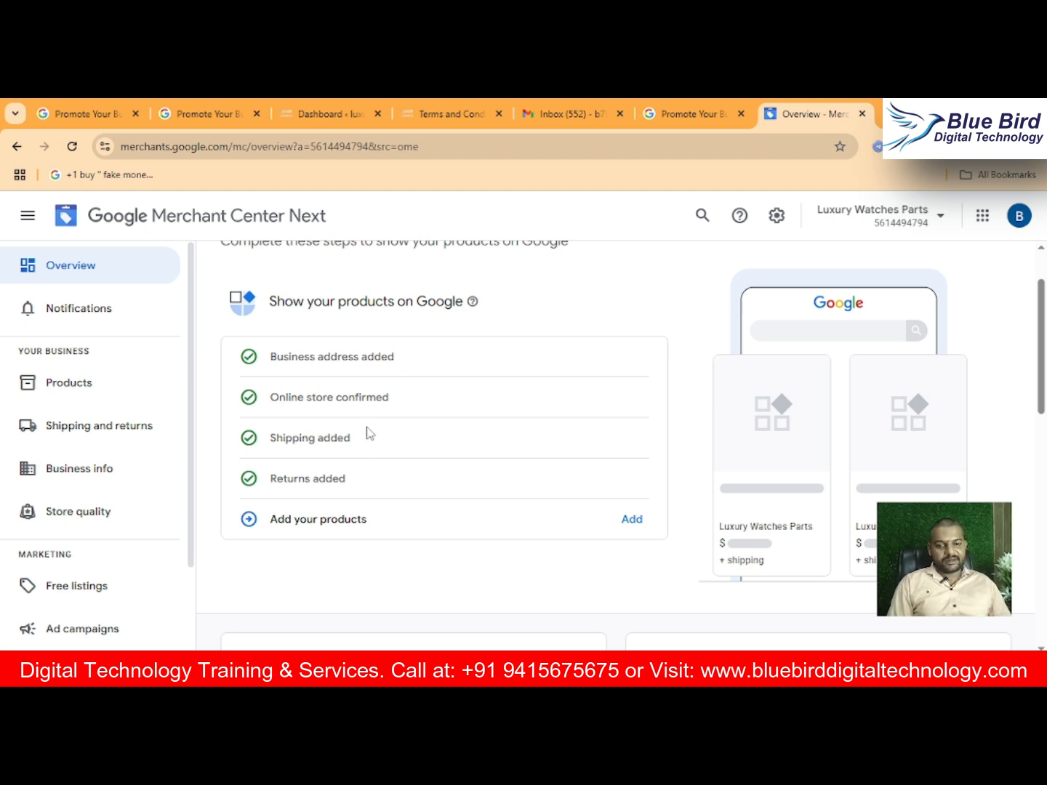
scroll(368, 434, up, 1)
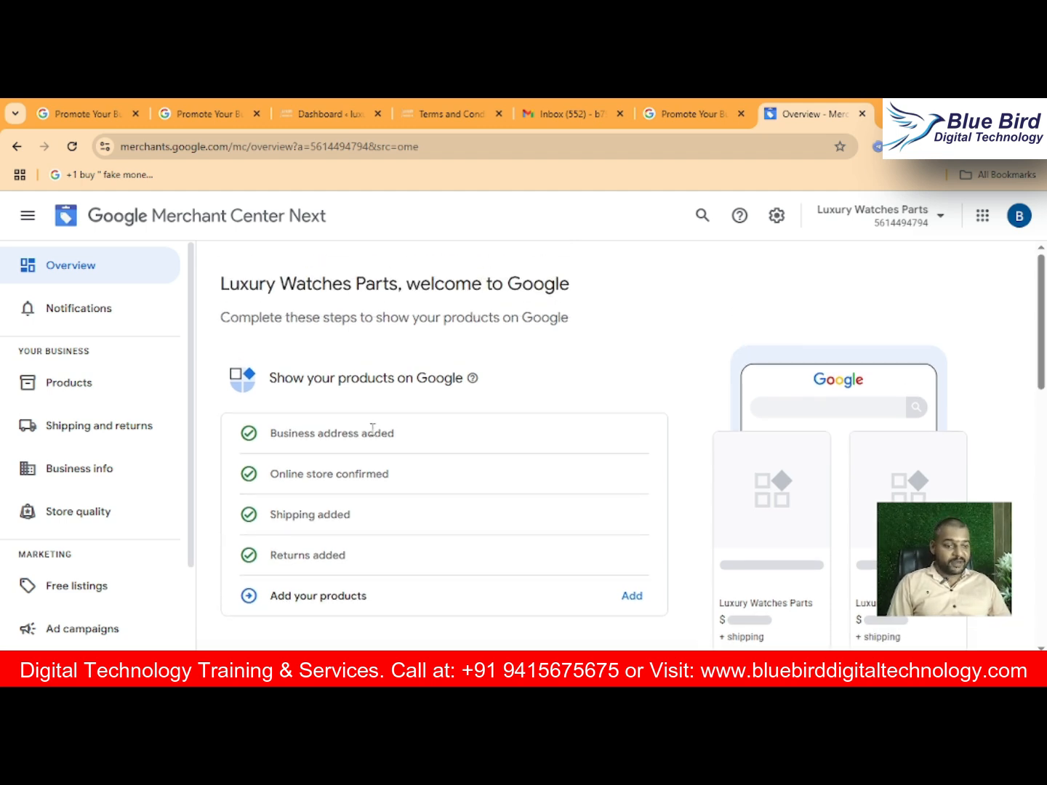
scroll(377, 431, down, 4)
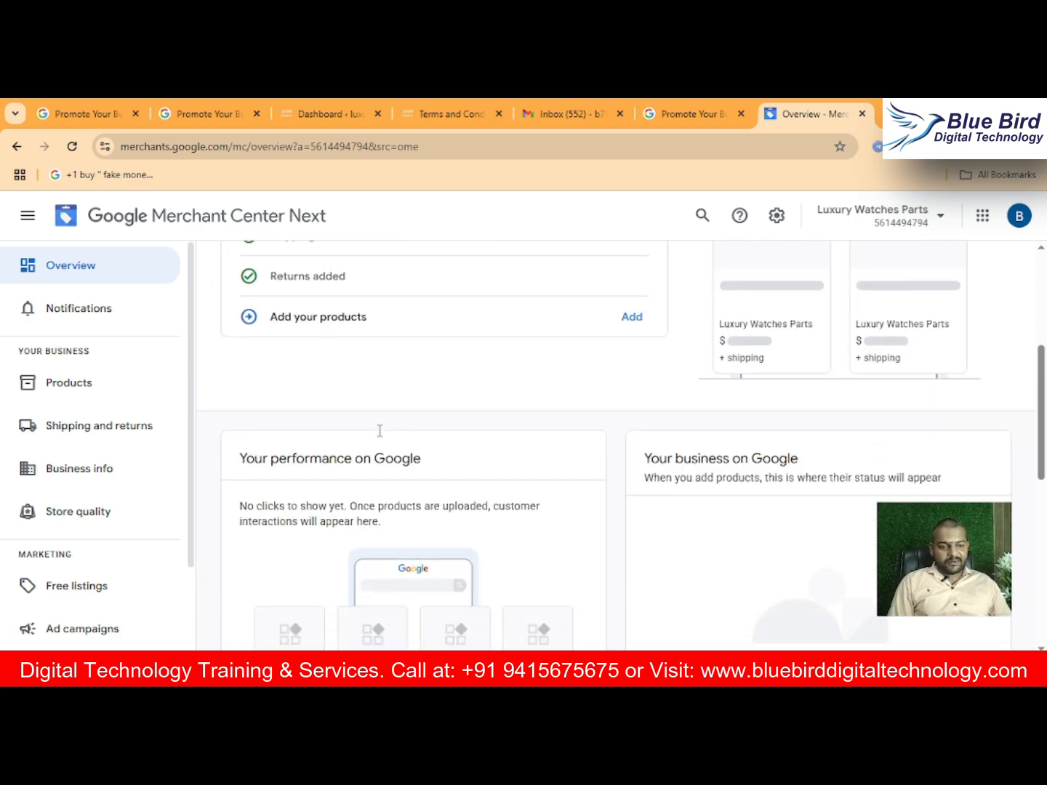
scroll(384, 424, down, 1)
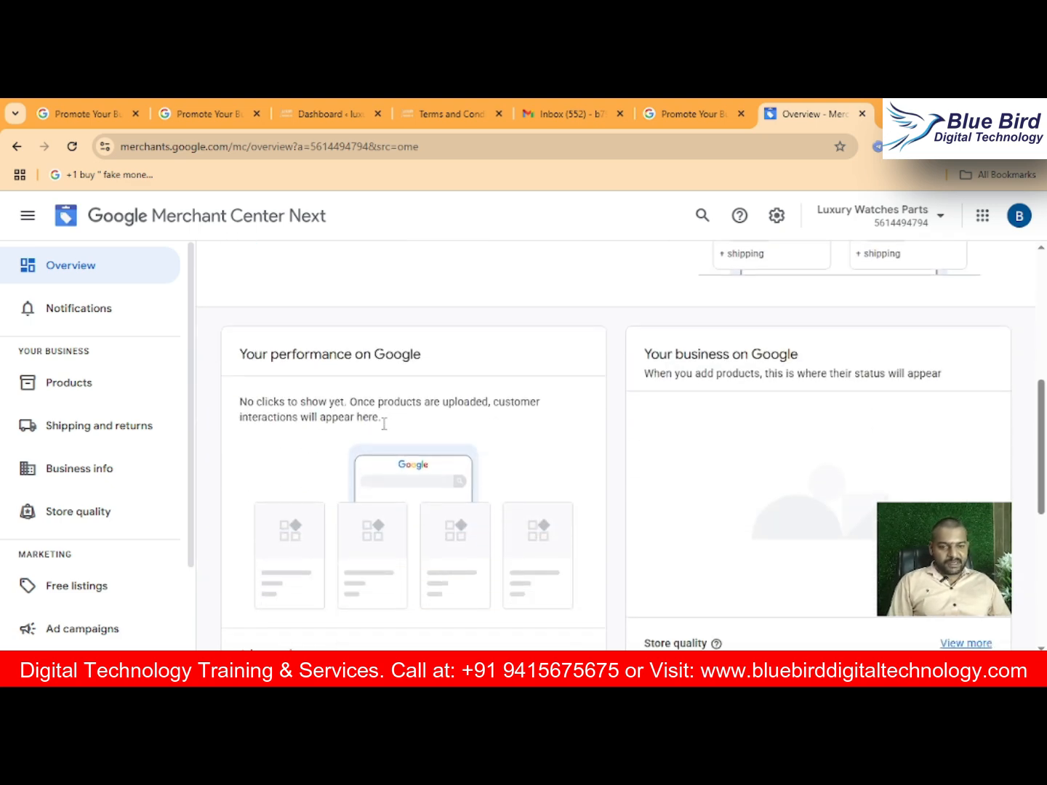
scroll(385, 430, down, 2)
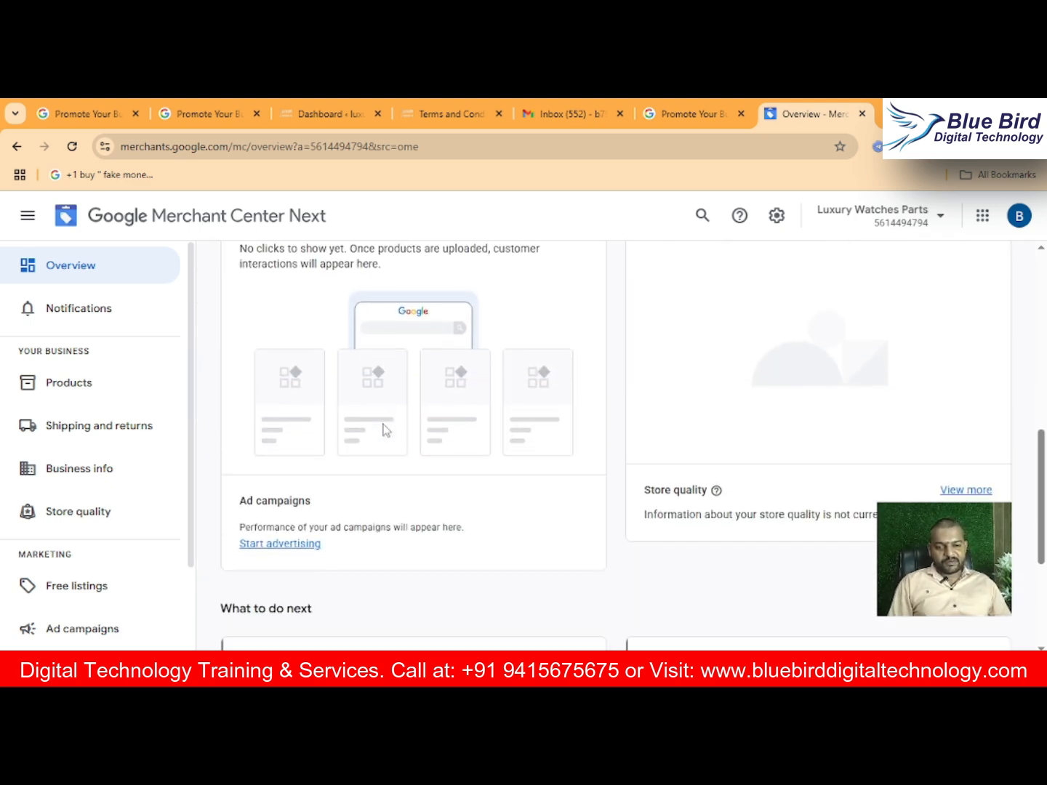
scroll(386, 431, down, 4)
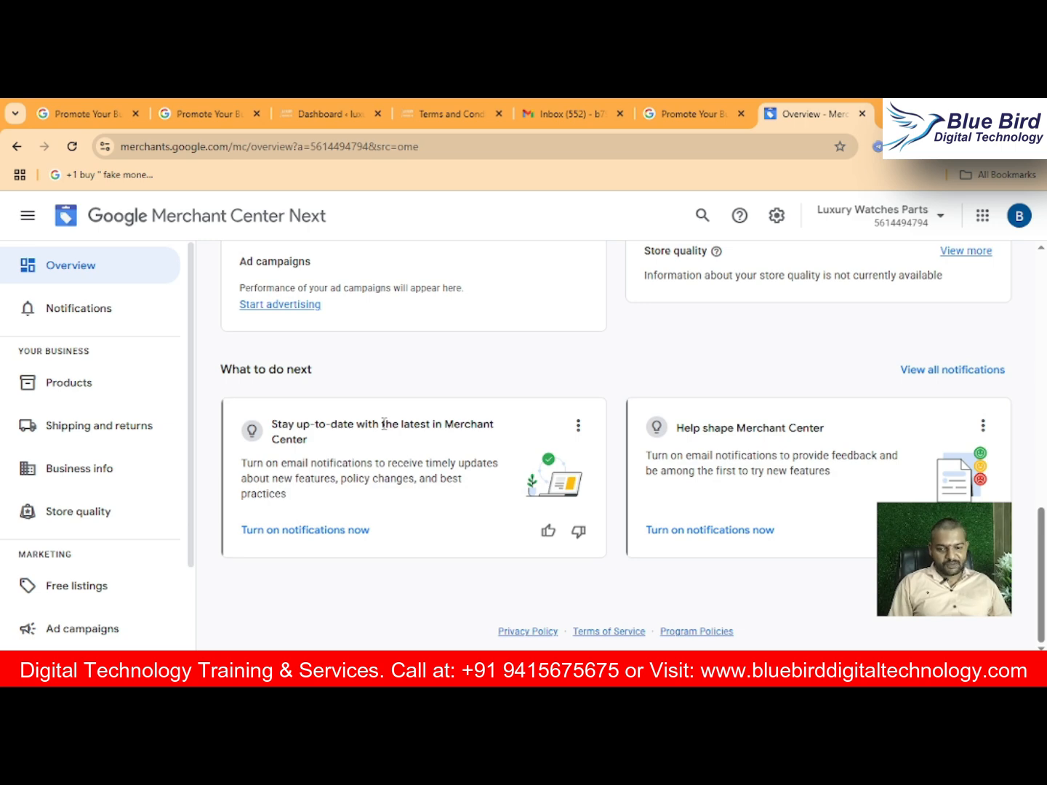
scroll(389, 424, up, 10)
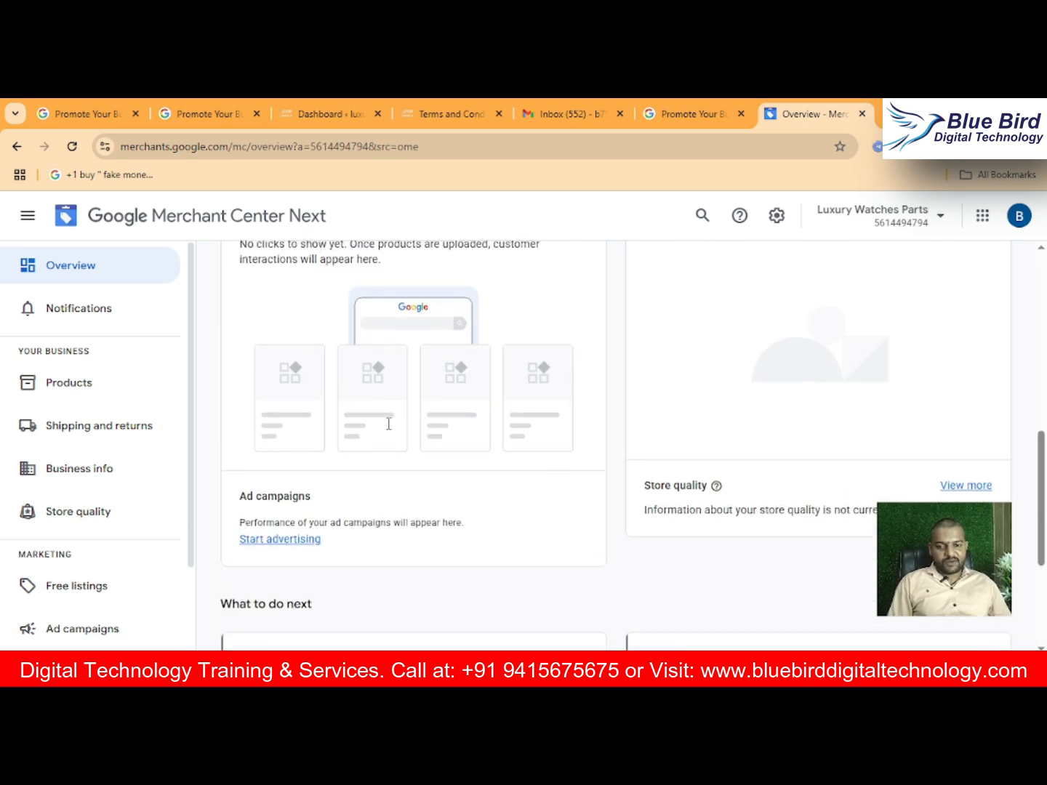
scroll(389, 431, down, 3)
scroll(389, 431, up, 3)
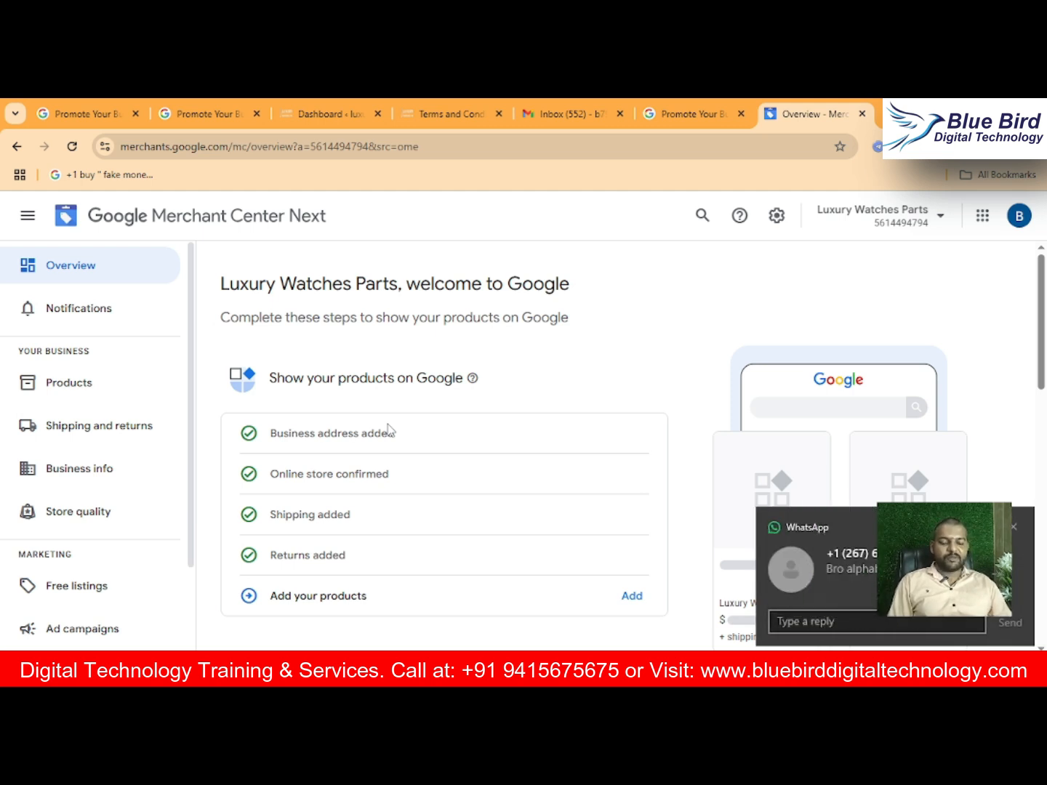
click(1013, 528)
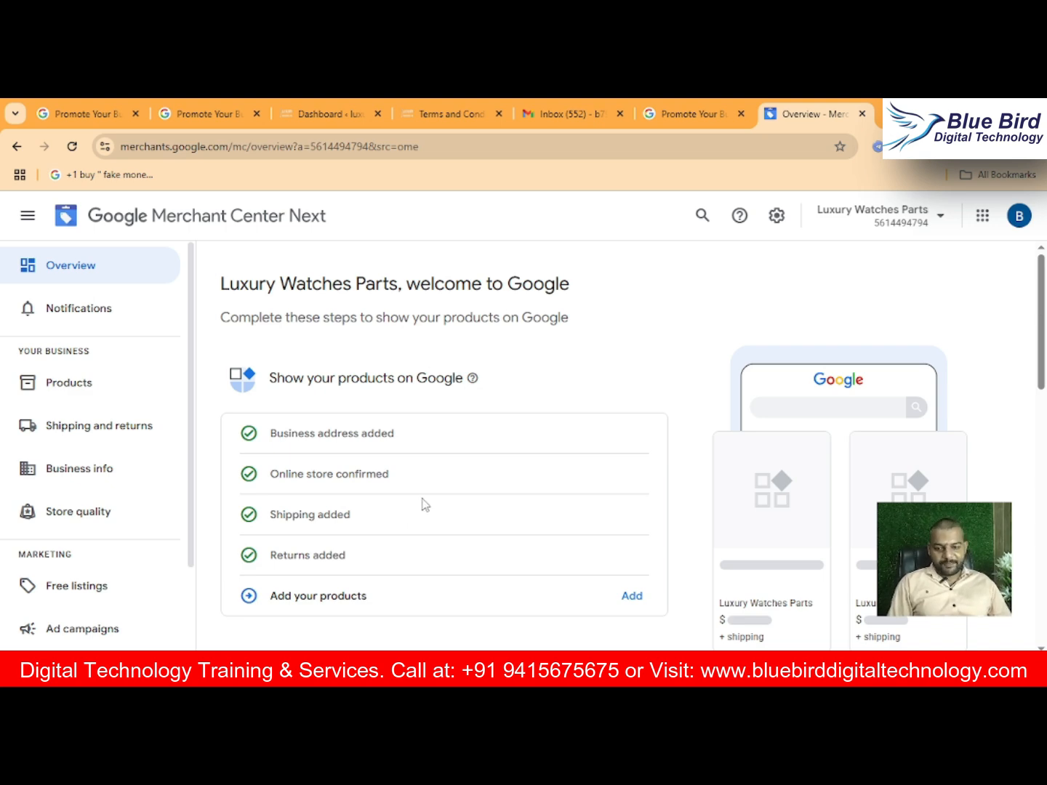
scroll(423, 502, down, 6)
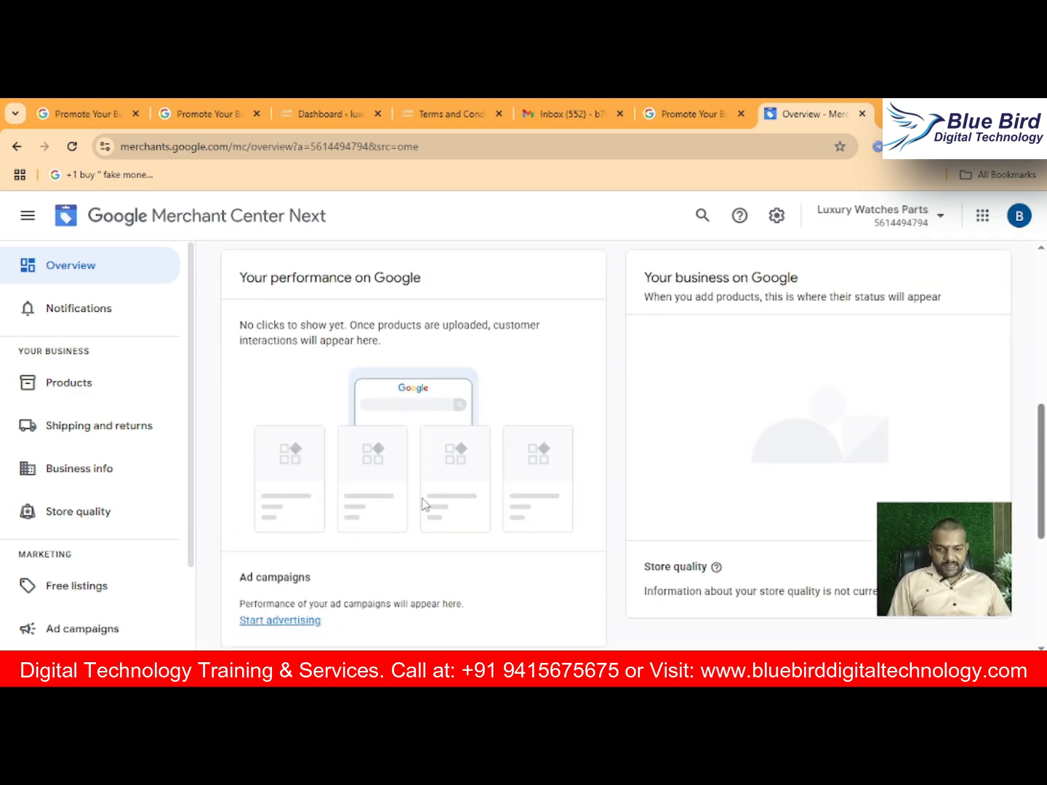
scroll(423, 502, down, 5)
scroll(413, 516, up, 11)
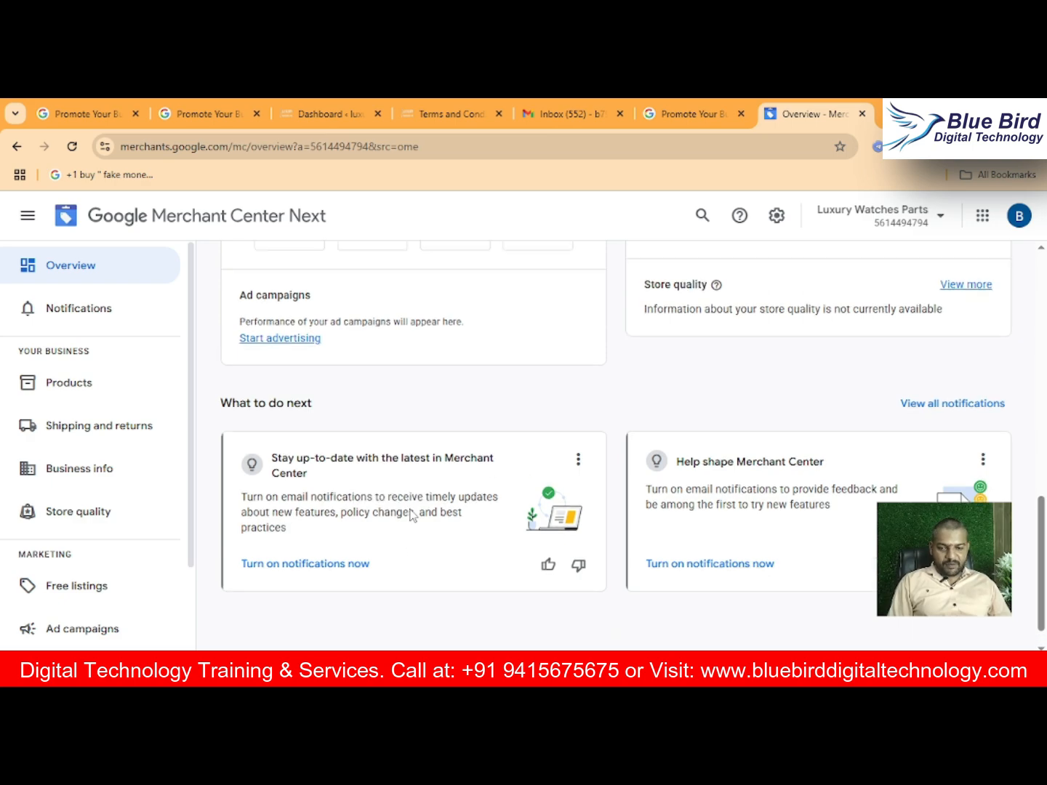